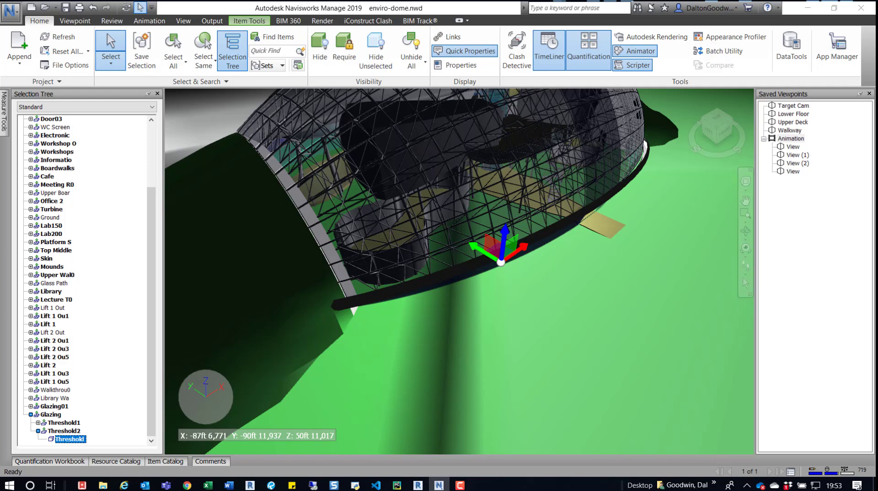
pyautogui.moveTo(869, 69); pyautogui.dragTo(359, 94)
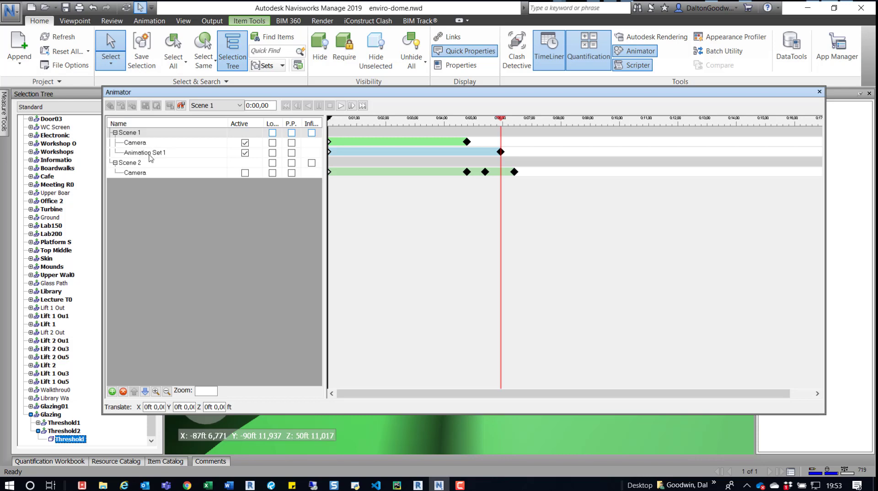
pyautogui.moveTo(274, 92); pyautogui.dragTo(462, 300)
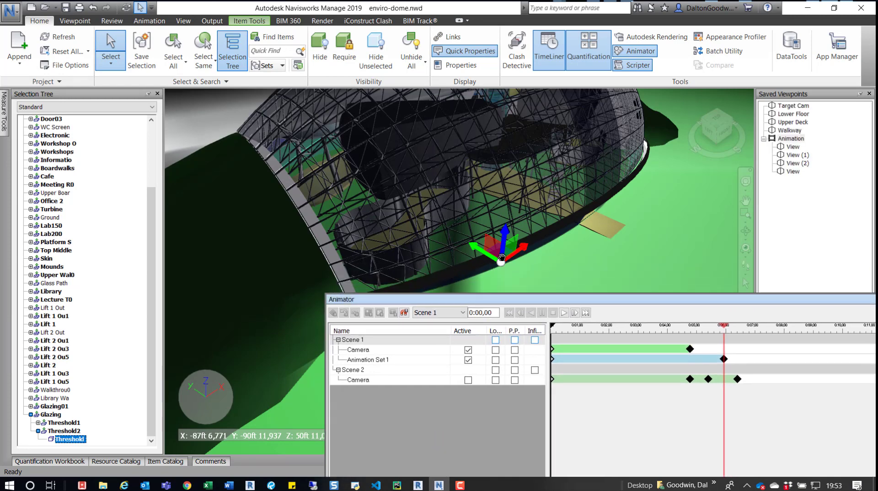
pyautogui.moveTo(454, 296); pyautogui.dragTo(265, 142)
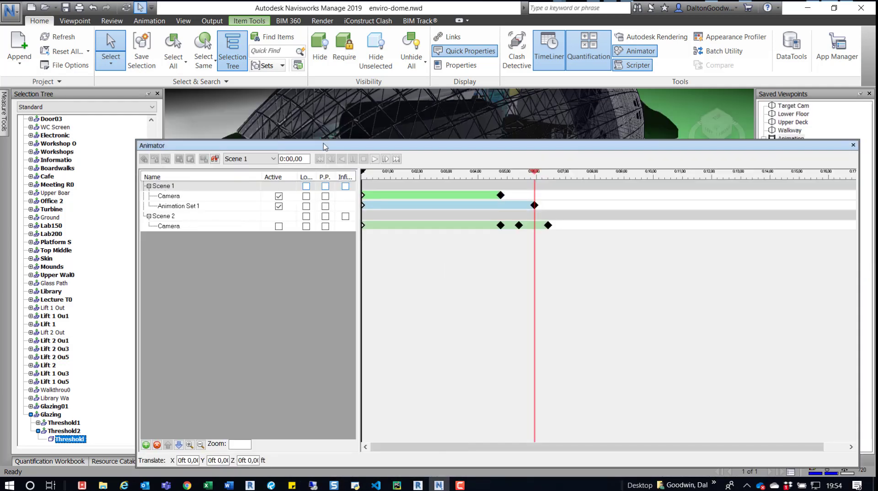
pyautogui.moveTo(323, 147); pyautogui.dragTo(325, 98)
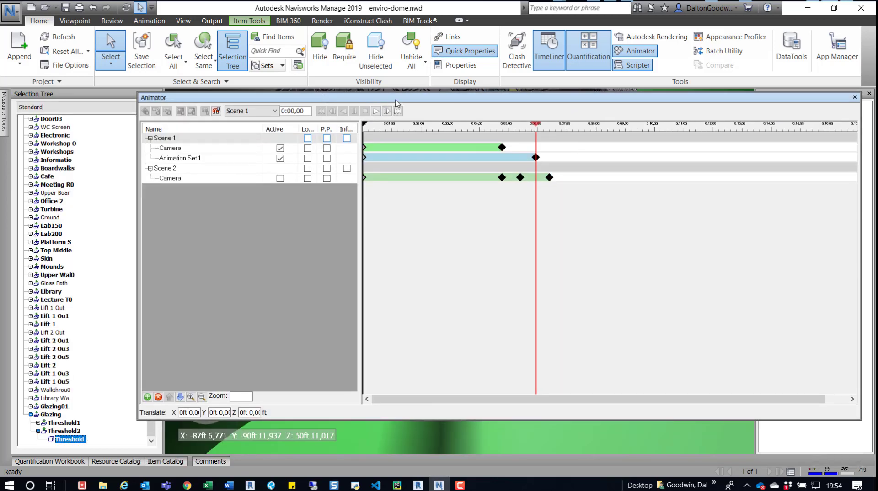
pyautogui.moveTo(396, 102); pyautogui.dragTo(399, 1)
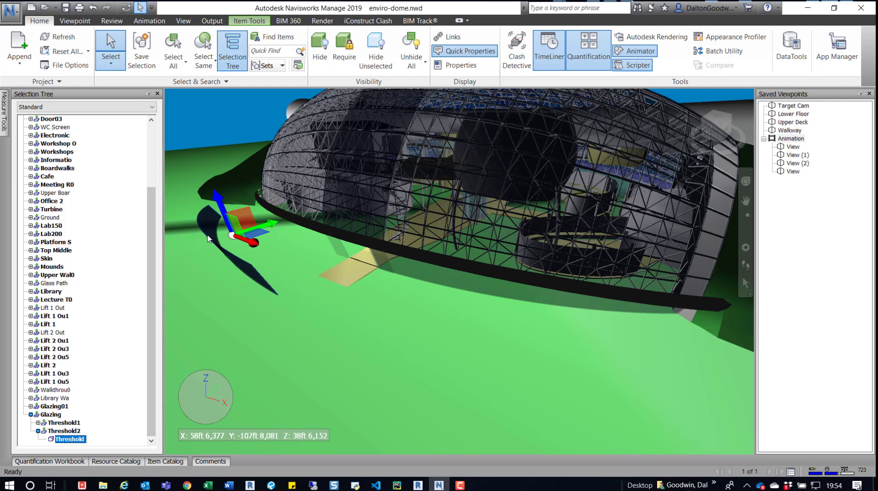
# Step: Open the TimeLiner window and dock it along the bottom of the dome viewport
pyautogui.moveTo(214, 237)
pyautogui.moveTo(209, 221)
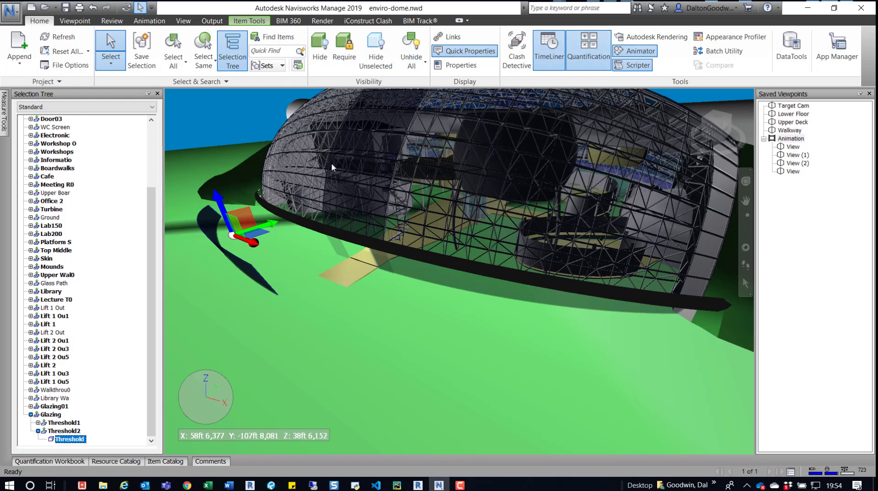
pyautogui.moveTo(736, 218); pyautogui.dragTo(298, 140)
pyautogui.moveTo(302, 293); pyautogui.dragTo(303, 294)
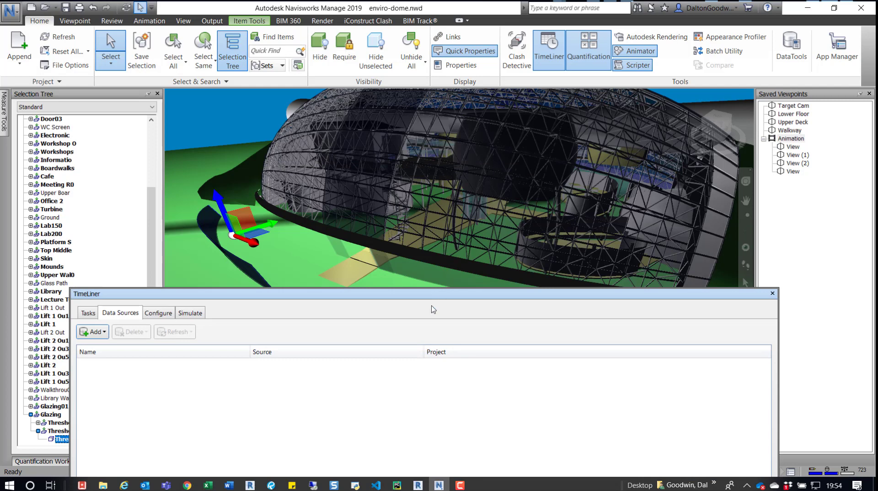
# Step: Float TimeLiner and review the two Construct tasks' dates, Task Type and Attached selections
pyautogui.moveTo(437, 299); pyautogui.dragTo(342, 149)
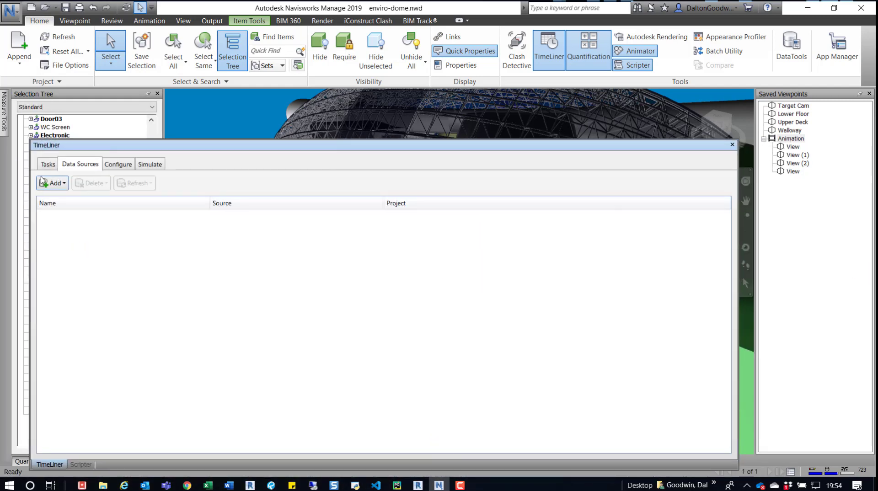
pyautogui.click(47, 164)
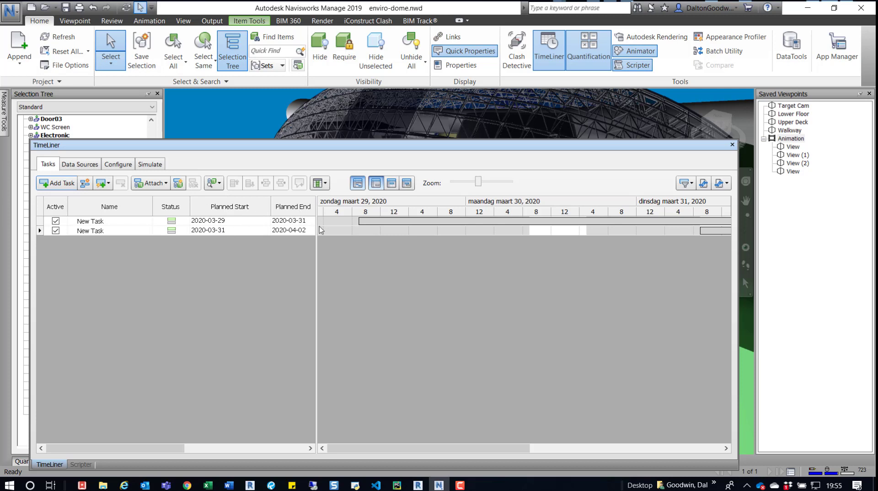
pyautogui.moveTo(317, 225); pyautogui.dragTo(340, 225)
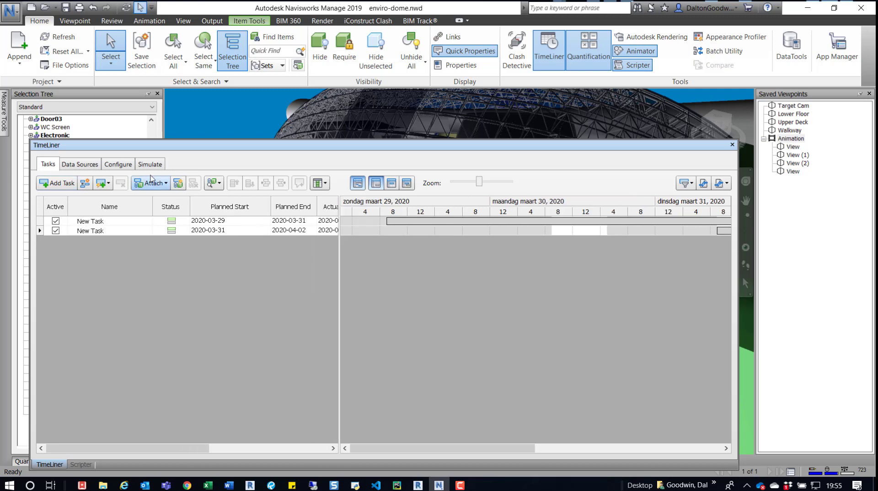
pyautogui.moveTo(184, 448); pyautogui.dragTo(249, 440)
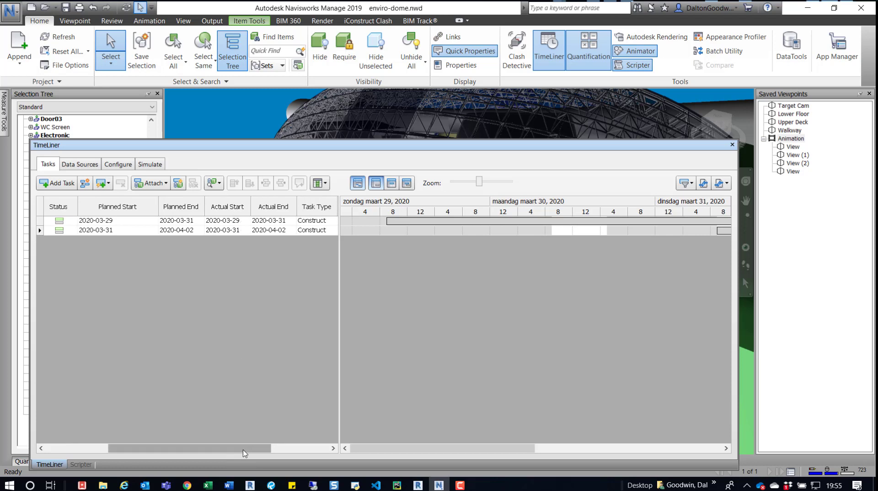
pyautogui.moveTo(244, 453); pyautogui.dragTo(264, 453)
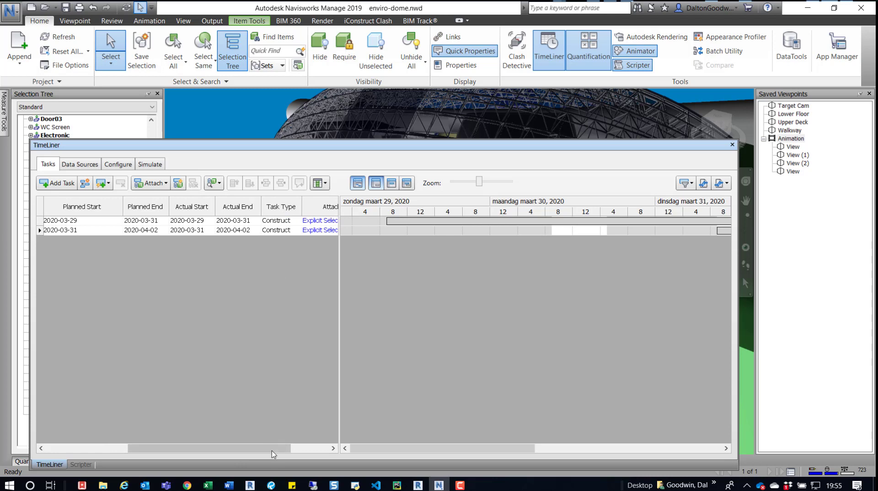
pyautogui.moveTo(273, 453); pyautogui.dragTo(303, 453)
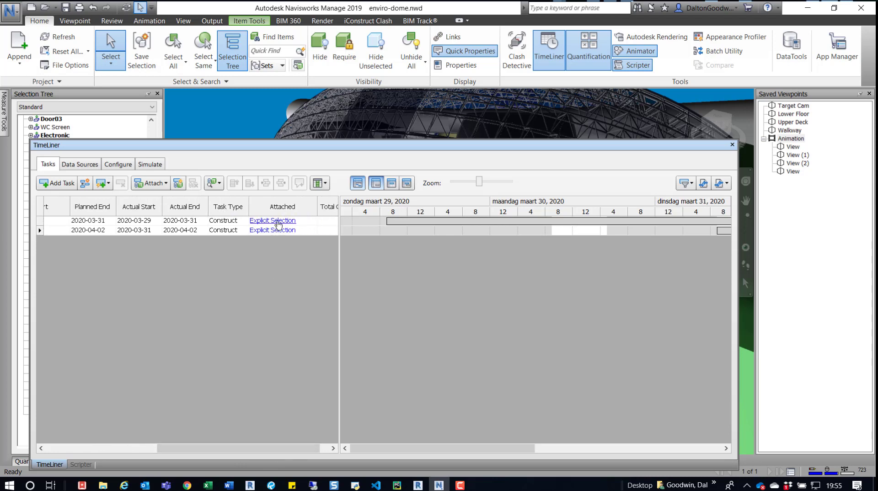
# Step: Show the simulation at its 2020-03-29 start, with only the threshold piece visible
pyautogui.moveTo(234, 450); pyautogui.dragTo(123, 448)
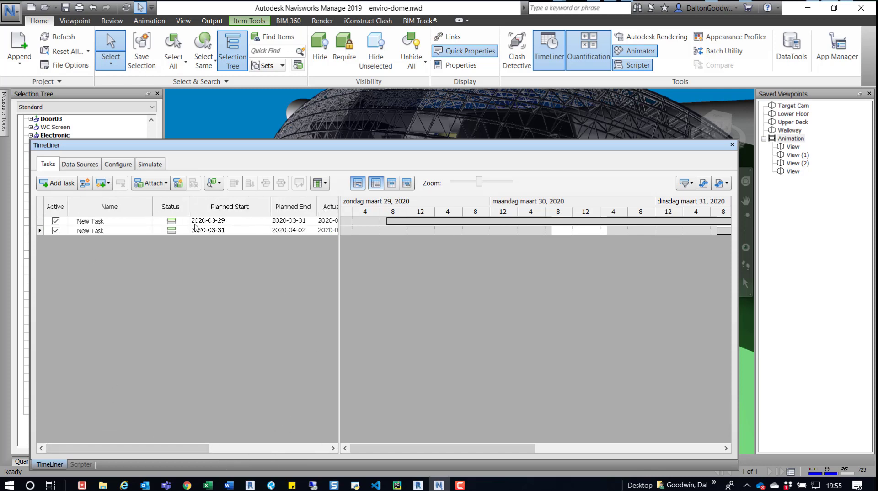
pyautogui.click(150, 165)
pyautogui.moveTo(245, 151); pyautogui.dragTo(877, 0)
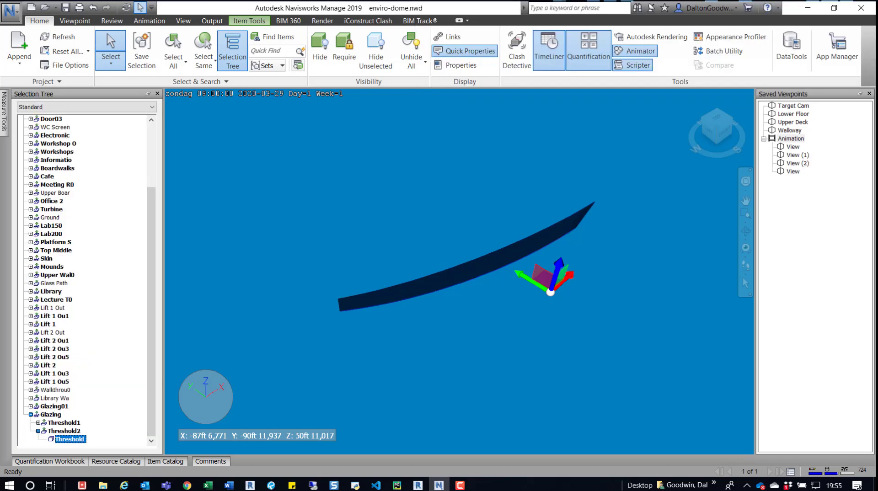
pyautogui.click(519, 104)
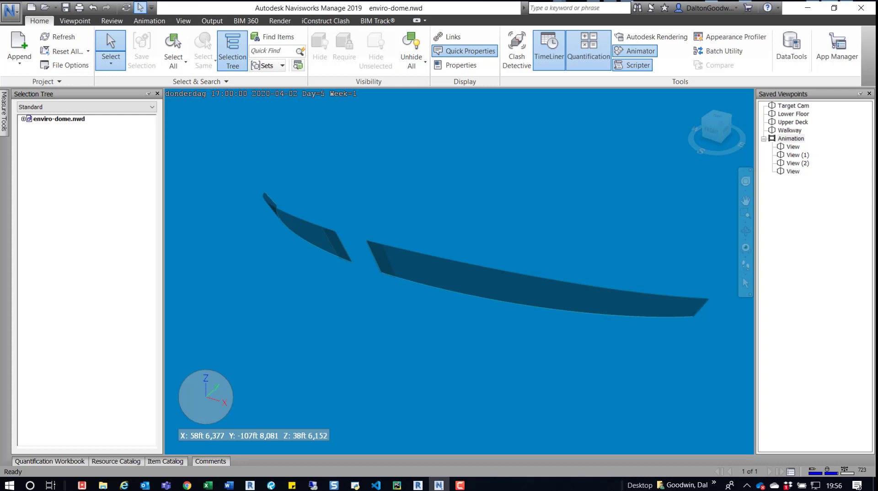
pyautogui.moveTo(686, 0); pyautogui.dragTo(370, 94)
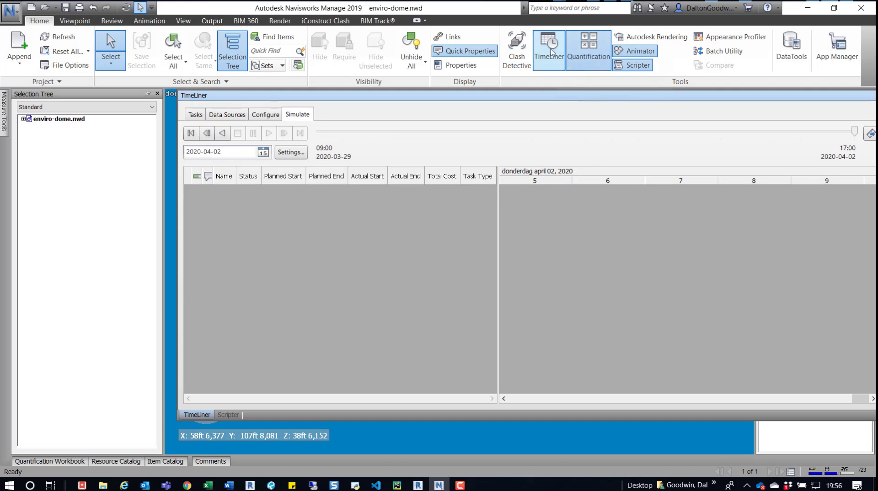
# Step: Check the simulation settings still link to Scene 1->Camera, unchanged, and move the Animator over TimeLiner
pyautogui.click(291, 152)
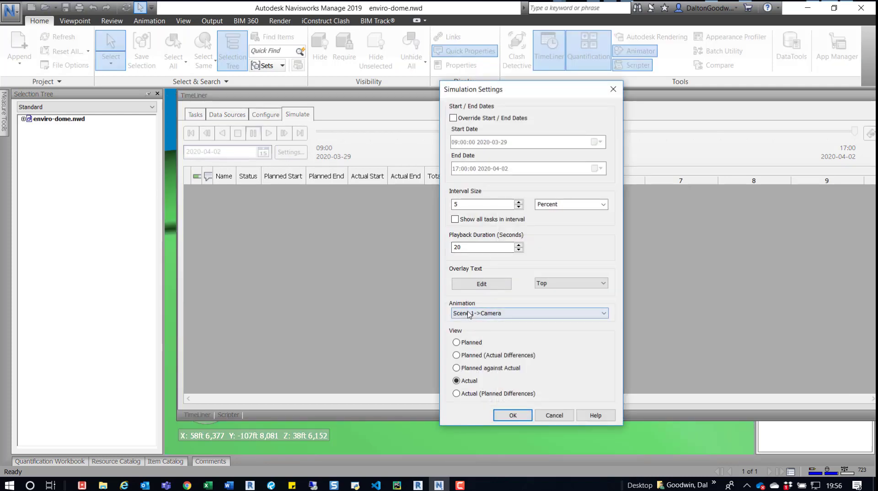
pyautogui.click(475, 313)
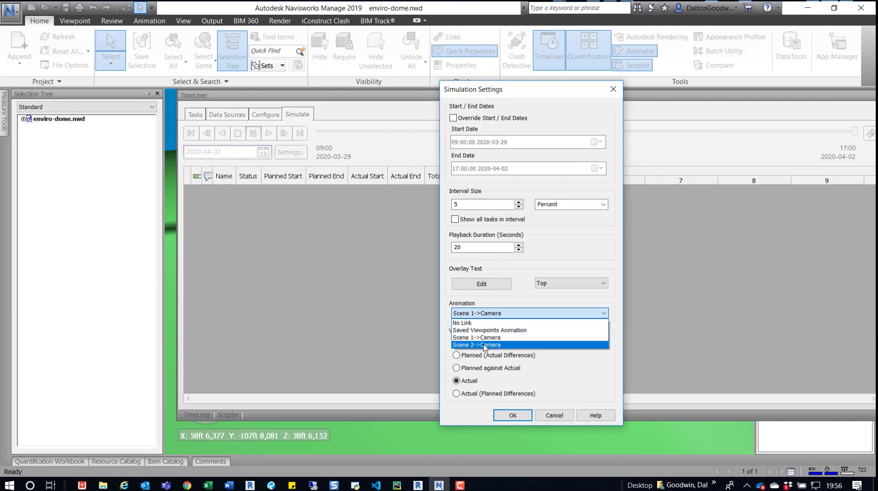
pyautogui.press('Escape')
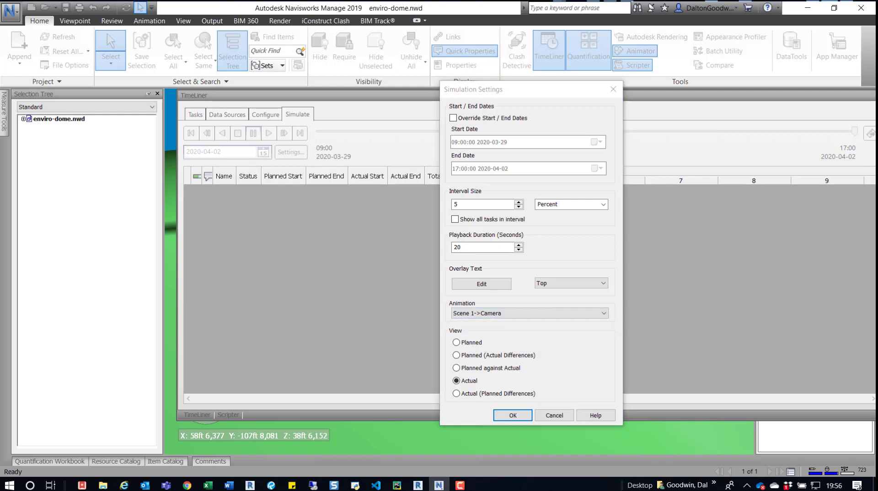
pyautogui.click(613, 89)
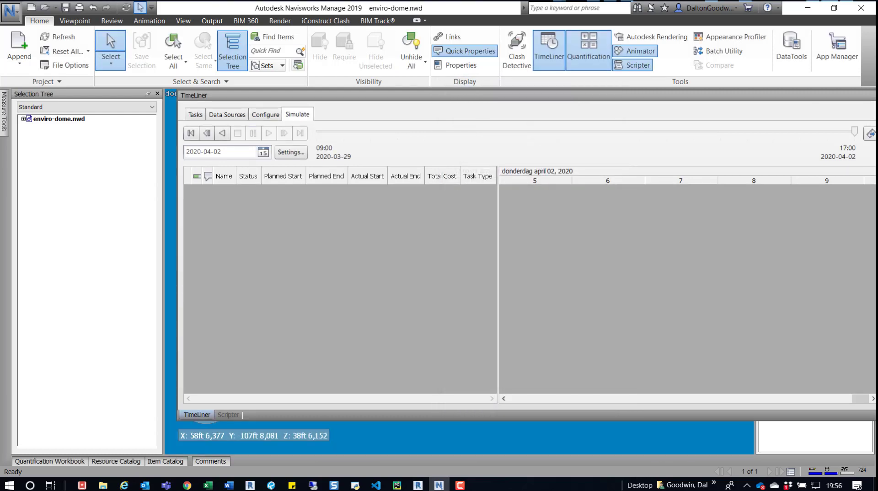
pyautogui.moveTo(595, 46); pyautogui.dragTo(479, 80)
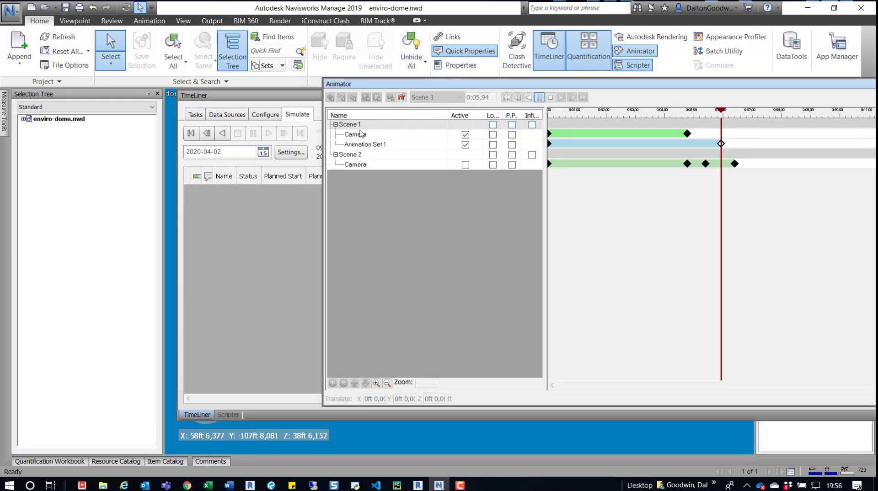
# Step: Dock the Animator, show TimeLiner's Configure tab, and inspect Scene 1 and Scene 2
pyautogui.moveTo(428, 88); pyautogui.dragTo(282, 121)
pyautogui.click(269, 116)
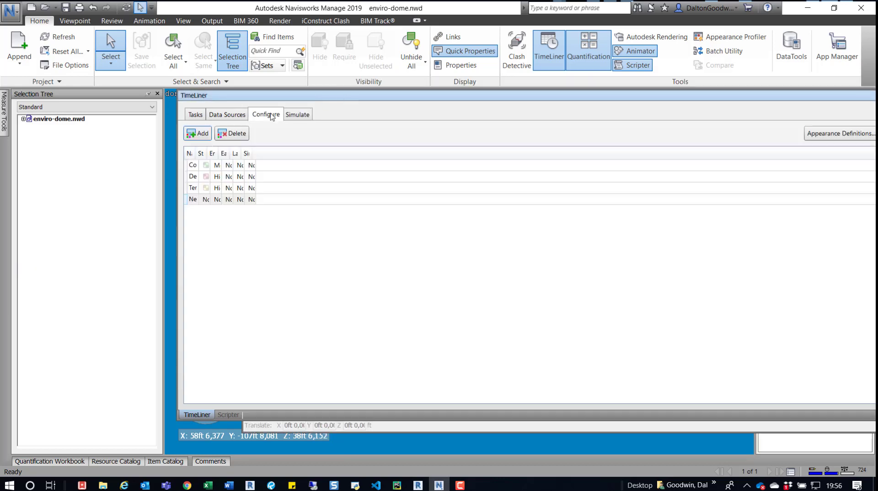
pyautogui.click(436, 427)
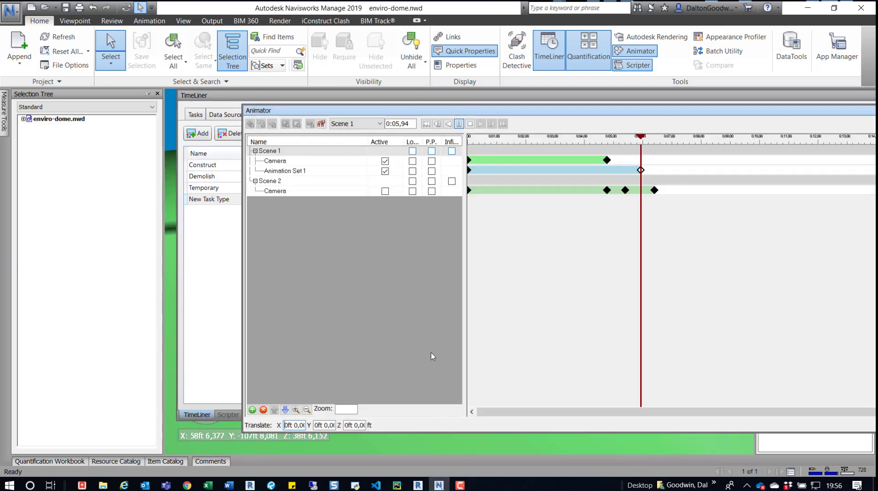
pyautogui.doubleClick(274, 152)
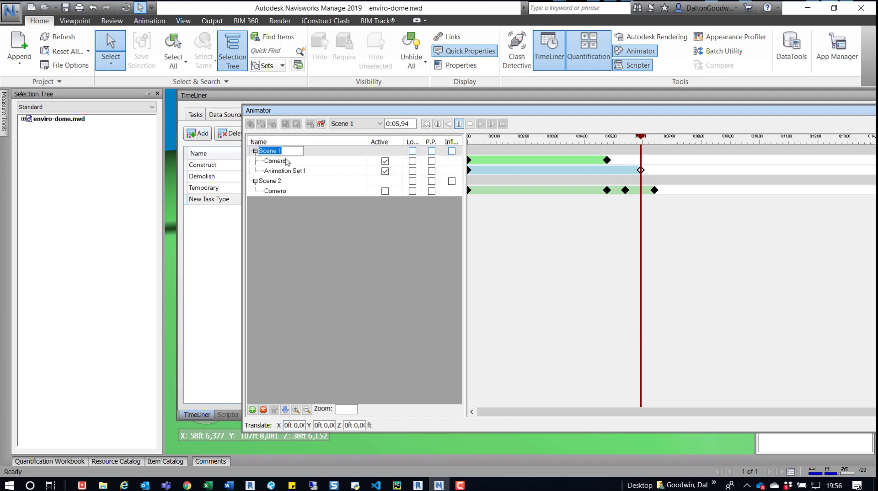
pyautogui.click(280, 181)
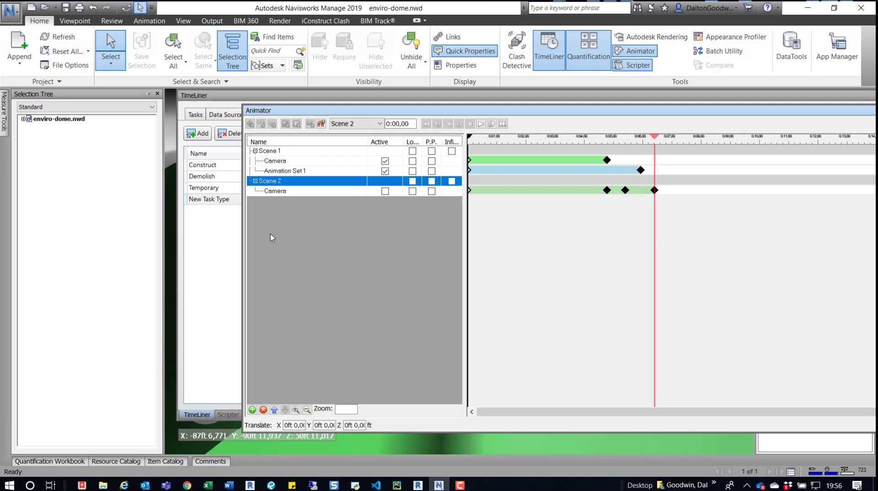
pyautogui.click(277, 152)
pyautogui.click(277, 152)
pyautogui.moveTo(300, 108)
pyautogui.mouseDown()
pyautogui.moveTo(301, 136)
pyautogui.moveTo(293, 119)
pyautogui.mouseUp()
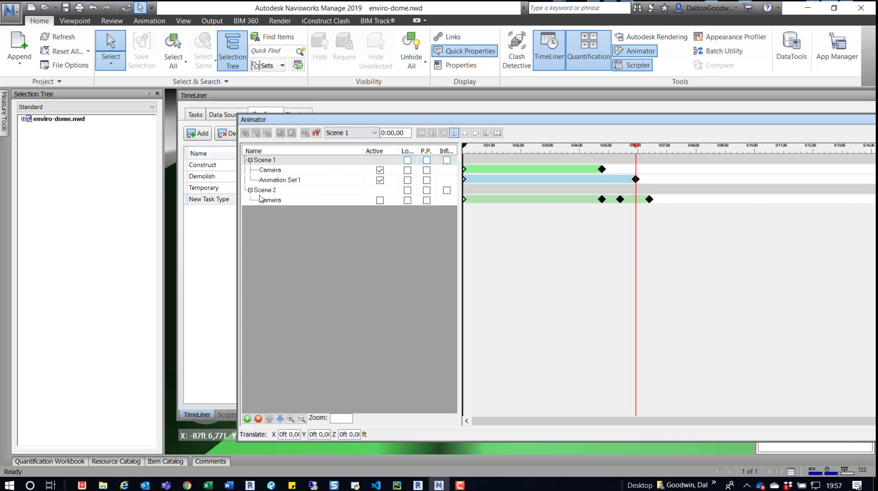
# Step: Inspect the Animator tracks, then delete Scene 2
pyautogui.click(277, 181)
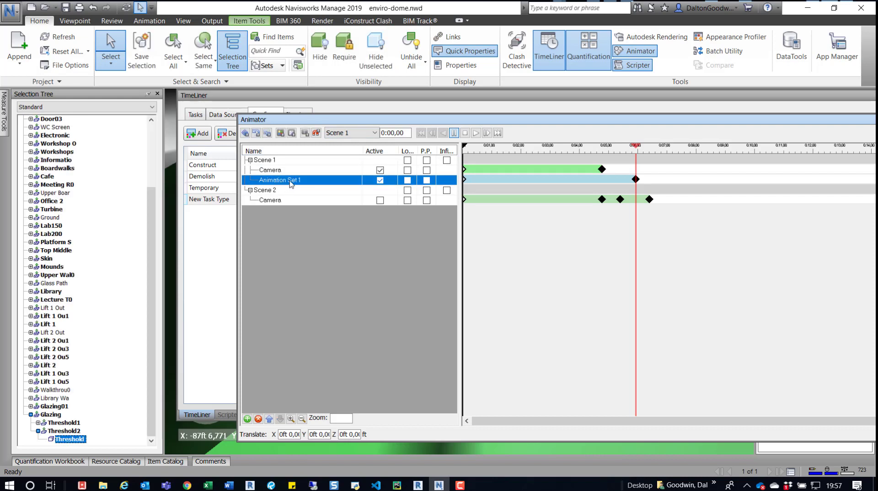
pyautogui.click(283, 171)
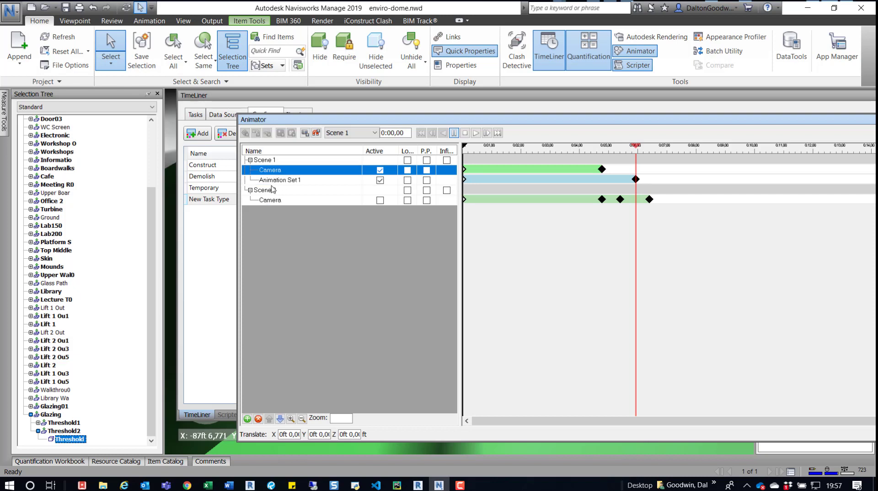
pyautogui.click(272, 190)
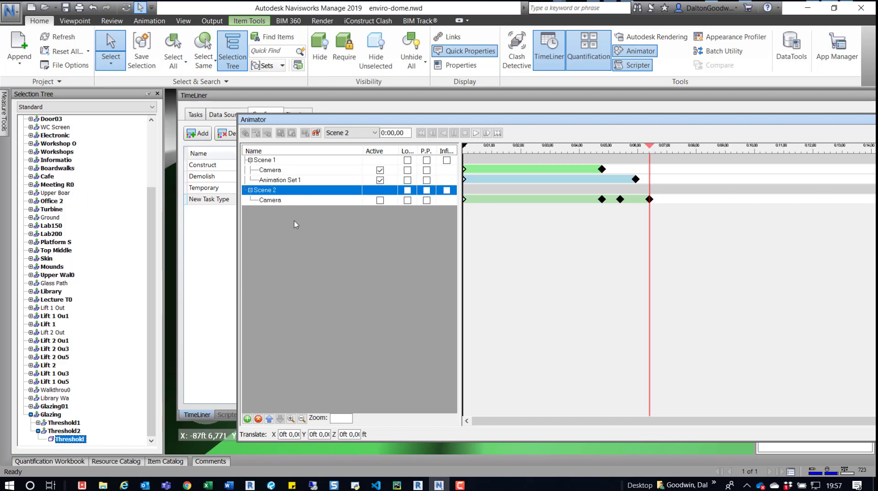
pyautogui.rightClick(270, 191)
pyautogui.click(293, 321)
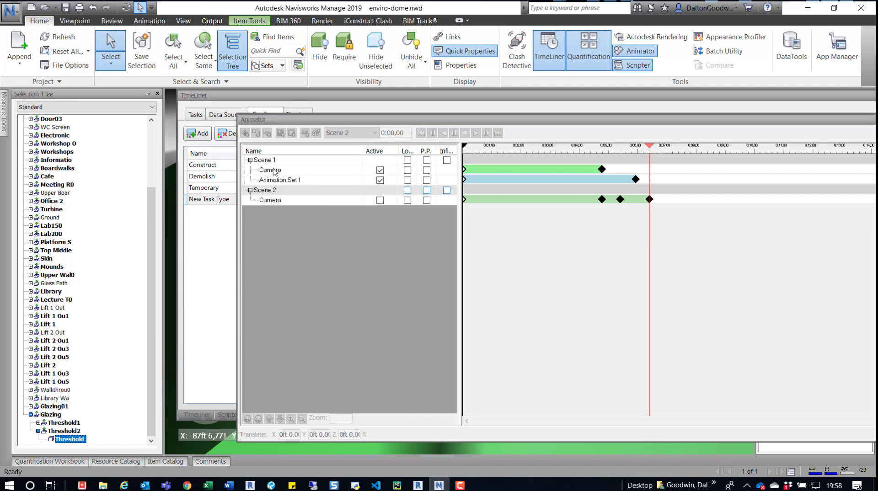
pyautogui.click(460, 289)
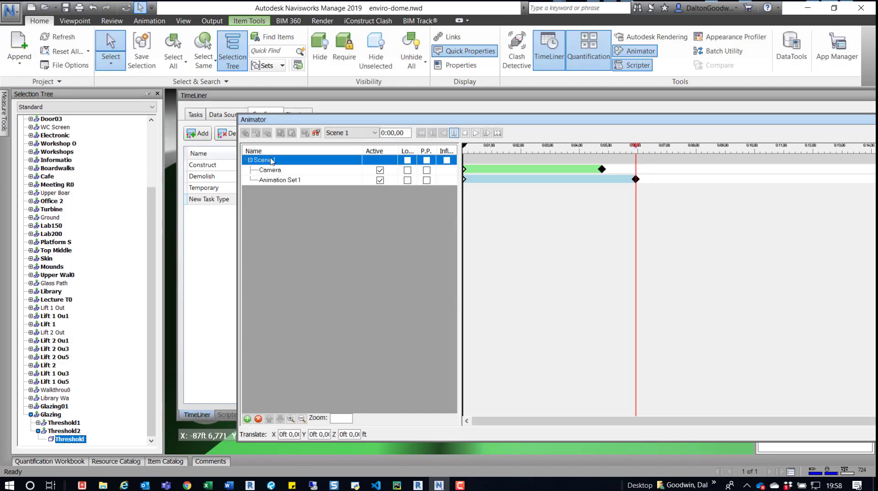
# Step: Delete Scene 1 and bring the TimeLiner configuration to the front
pyautogui.rightClick(272, 161)
pyautogui.click(292, 291)
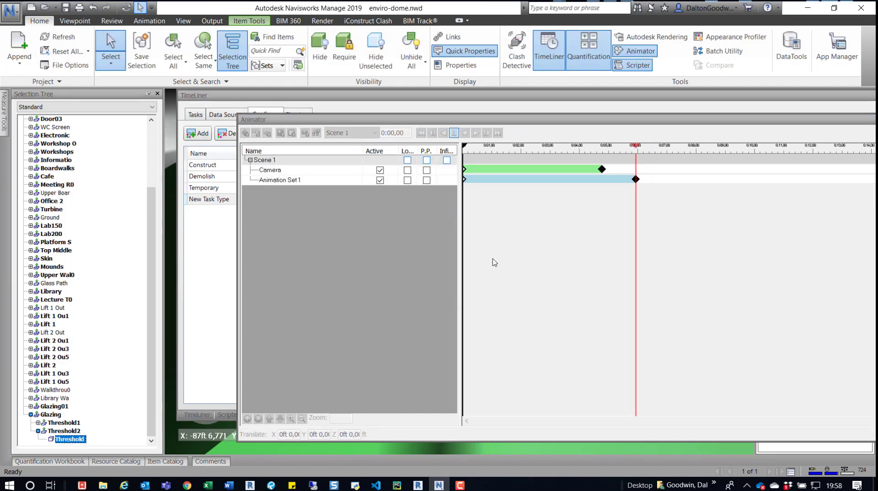
pyautogui.click(459, 288)
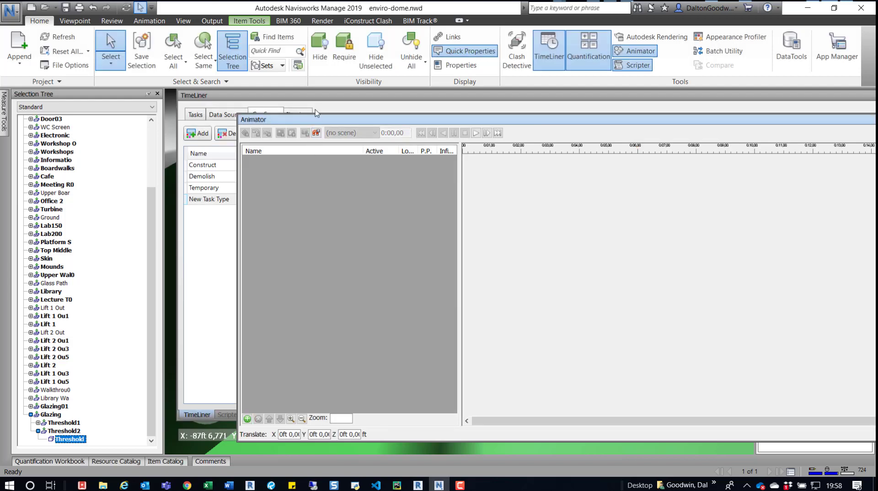
pyautogui.click(327, 97)
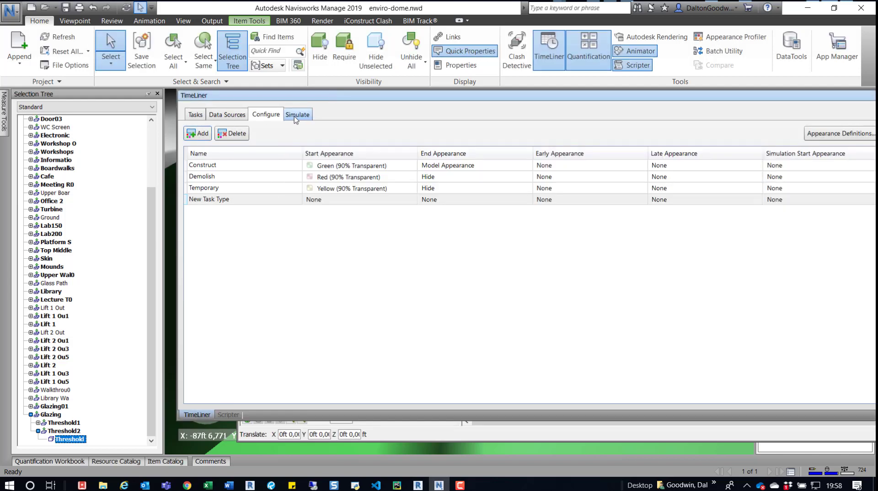
# Step: Switch TimeLiner to Tasks, move it and the Animator aside, and show the View tab's Windows list
pyautogui.click(201, 115)
pyautogui.moveTo(836, 97); pyautogui.dragTo(499, 4)
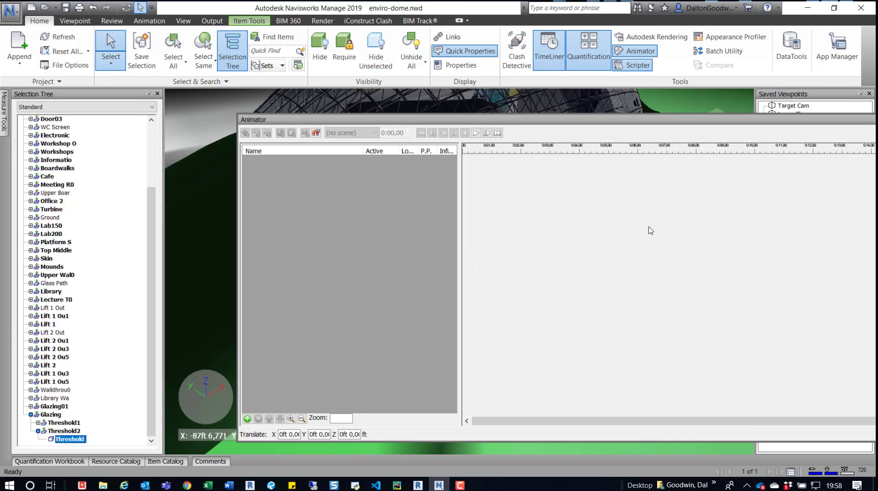
pyautogui.moveTo(782, 123); pyautogui.dragTo(567, 14)
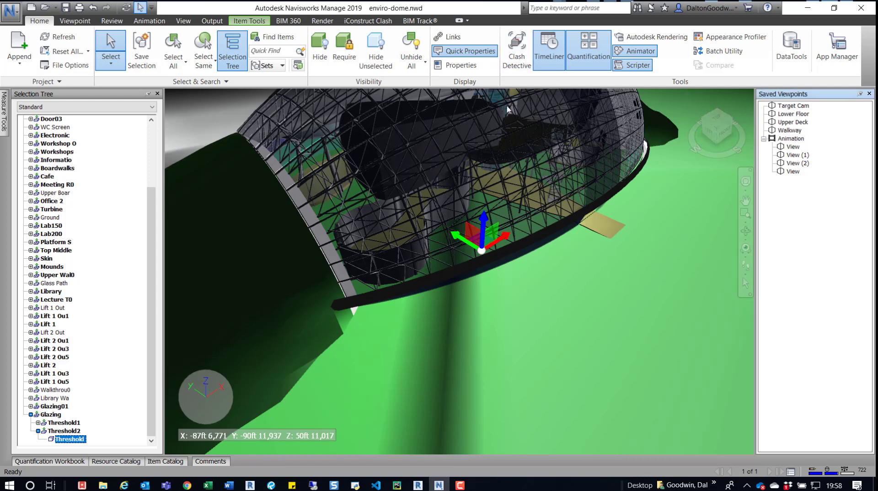
pyautogui.click(183, 20)
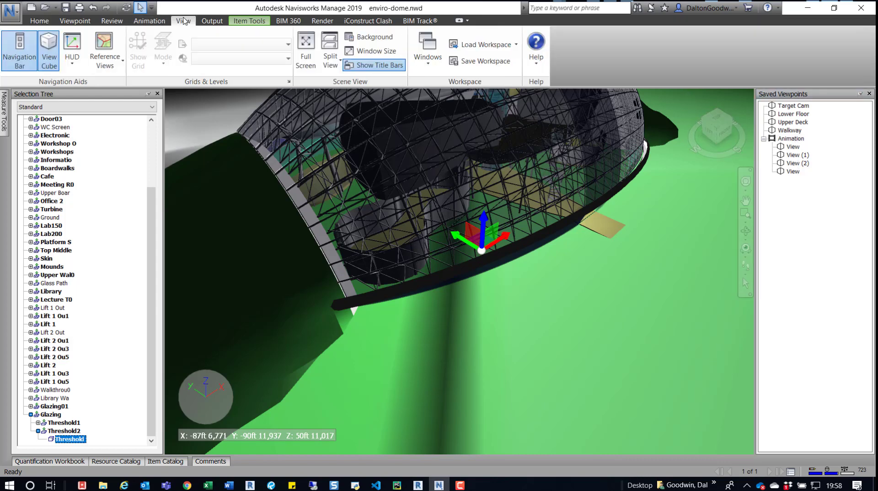
pyautogui.click(427, 52)
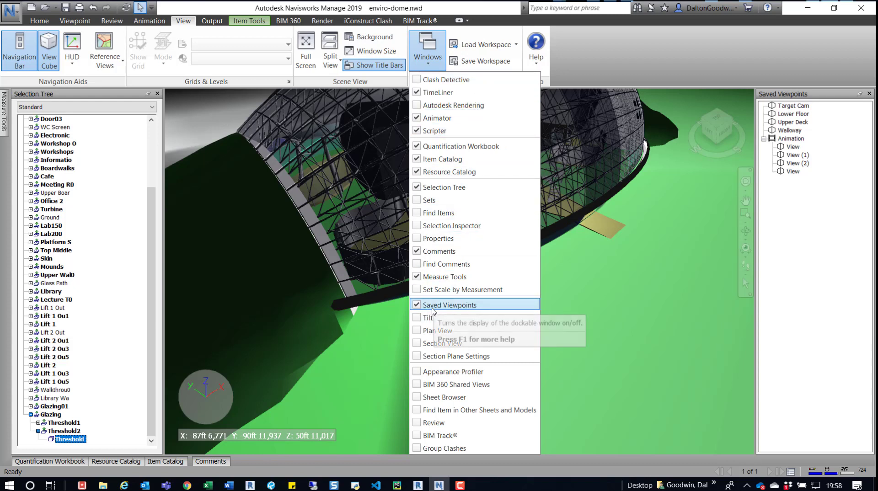
# Step: Delete the Animation folder from Saved Viewpoints, leaving Target Cam, Lower Floor, Upper Deck and Walkway
pyautogui.click(796, 179)
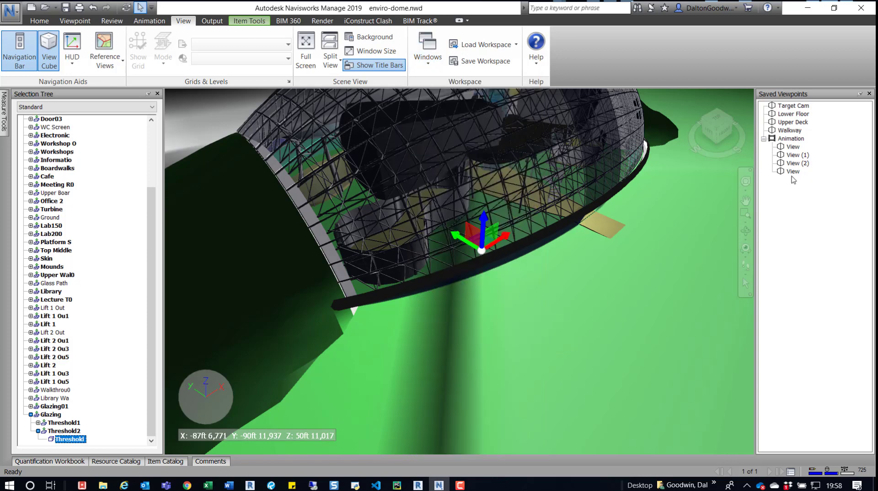
pyautogui.click(782, 140)
pyautogui.press('Delete')
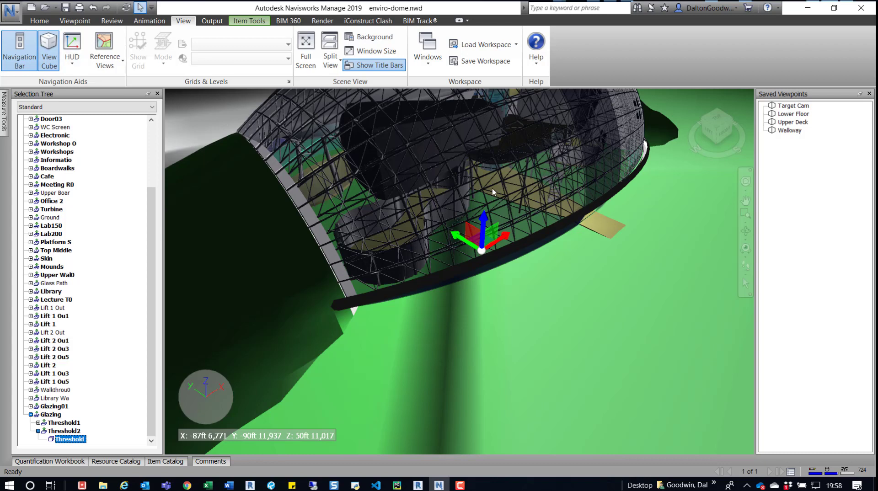
pyautogui.moveTo(488, 192)
# Step: Add a new viewpoint animation named Animation to Saved Viewpoints
pyautogui.rightClick(791, 170)
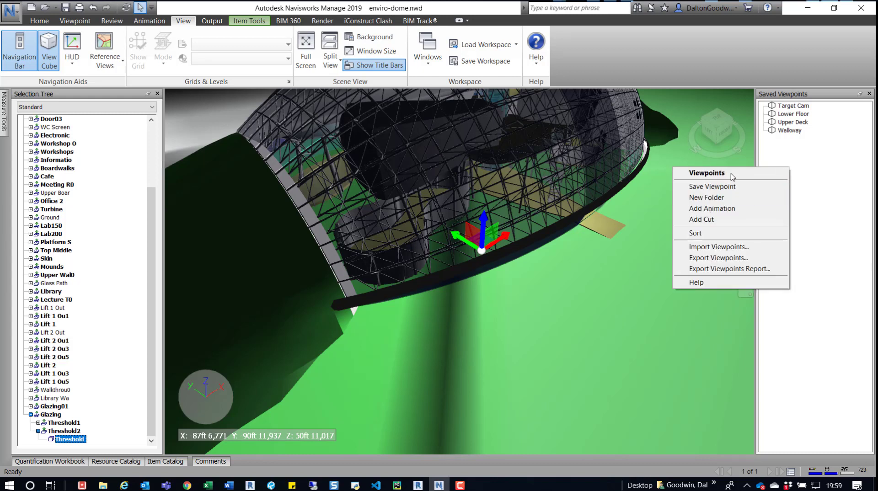
pyautogui.click(723, 209)
pyautogui.click(724, 209)
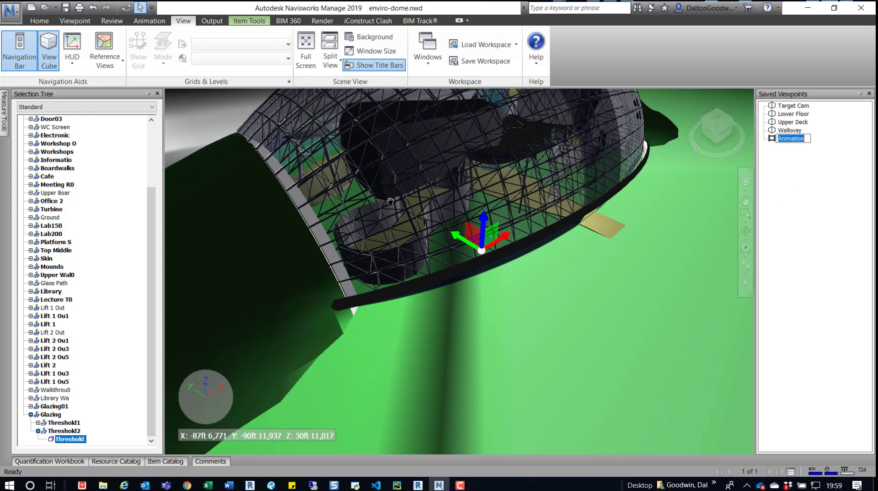
pyautogui.click(40, 21)
# Step: Save the overhead camera as View and a side view of the dome as View (1)
pyautogui.click(75, 21)
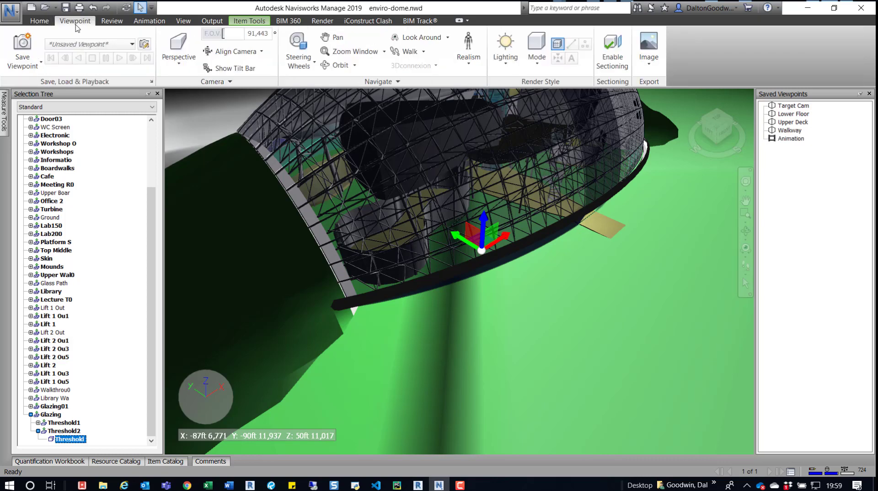
pyautogui.click(22, 48)
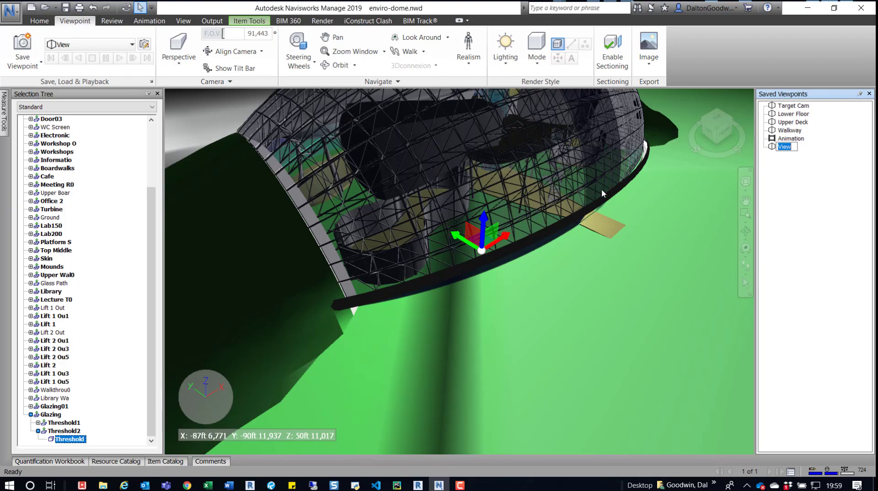
pyautogui.keyDown('shift'); pyautogui.moveTo(593, 193); pyautogui.dragTo(487, 185, button='middle'); pyautogui.keyUp('shift')
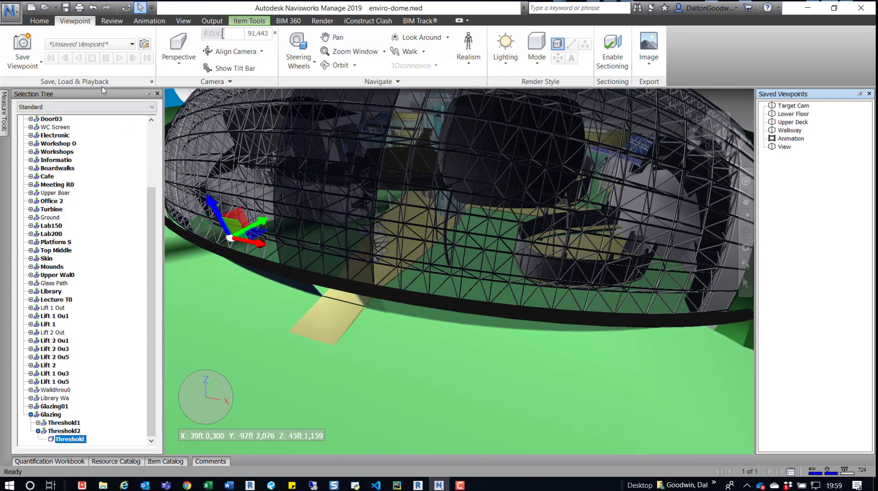
pyautogui.click(23, 44)
# Step: Compare the View and View (1) cameras by switching between them
pyautogui.click(827, 215)
pyautogui.click(784, 147)
pyautogui.click(785, 155)
pyautogui.click(785, 146)
pyautogui.click(786, 155)
pyautogui.click(786, 148)
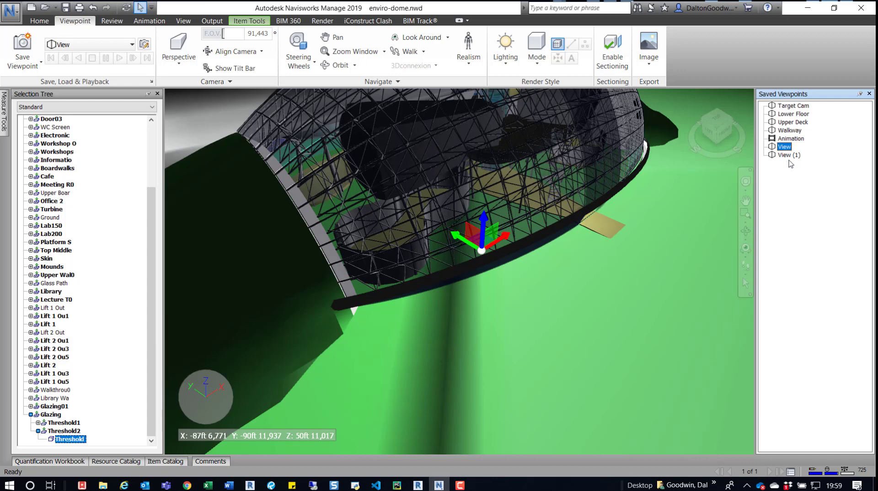
pyautogui.click(792, 156)
pyautogui.click(787, 148)
pyautogui.click(783, 155)
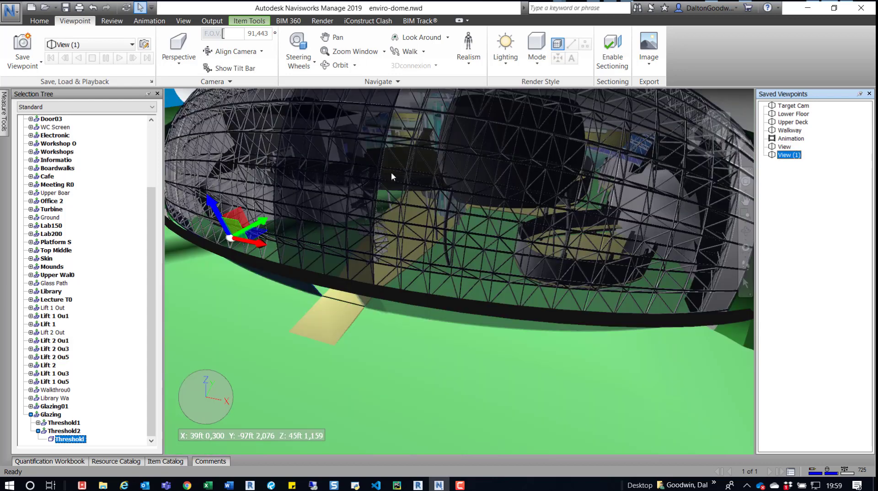
pyautogui.click(785, 147)
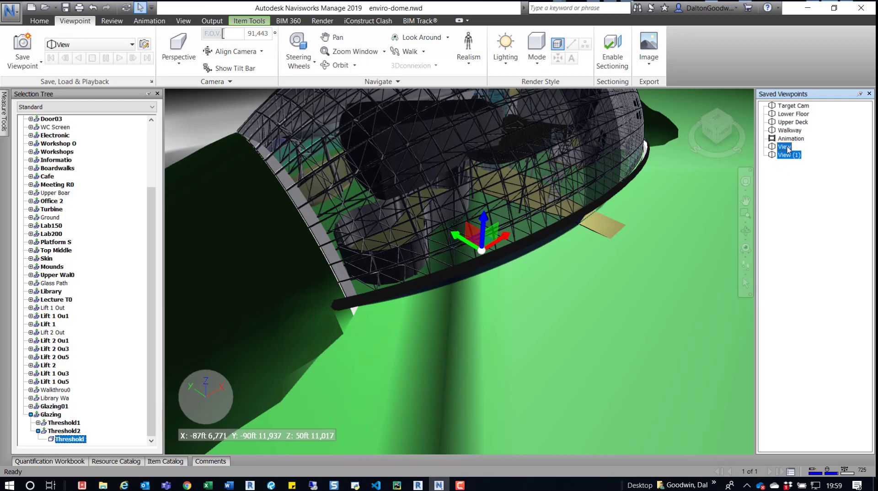
# Step: Move View and View (1) together into the Animation folder
pyautogui.press('Escape')
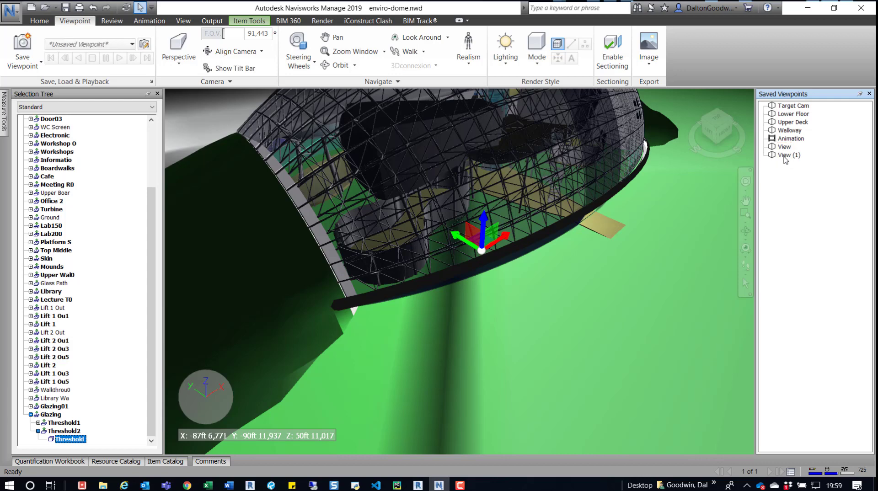
pyautogui.click(785, 156)
pyautogui.keyDown('shift'); pyautogui.click(785, 147); pyautogui.keyUp('shift')
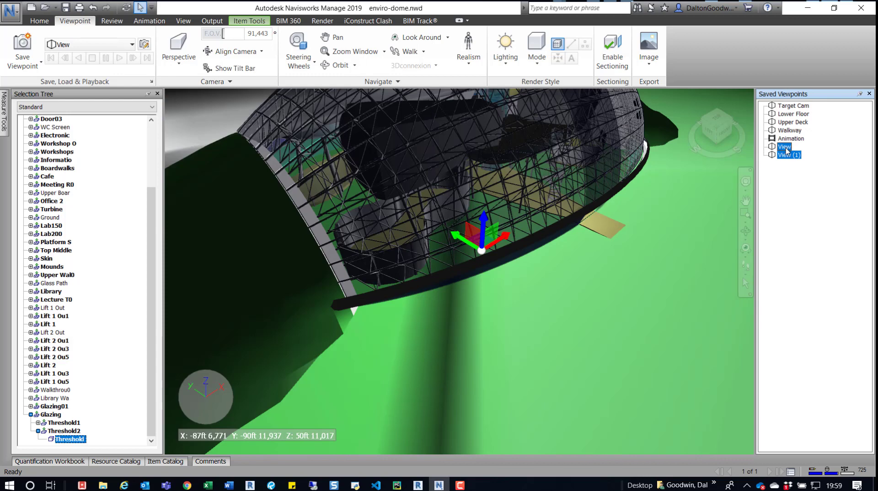
pyautogui.click(787, 147)
pyautogui.click(785, 156)
pyautogui.keyDown('shift'); pyautogui.click(783, 147); pyautogui.keyUp('shift')
pyautogui.moveTo(784, 142); pyautogui.dragTo(784, 140)
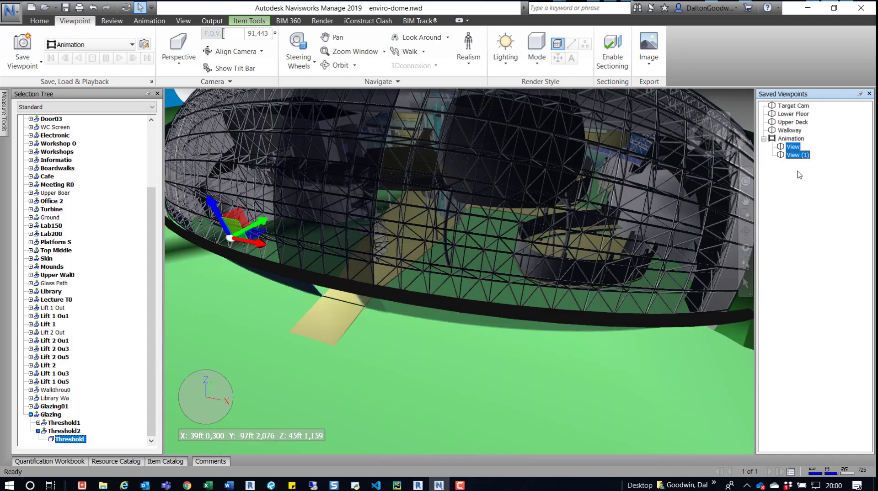
# Step: Play the Animation viewpoint animation, moving the camera from overhead View to side View (1)
pyautogui.click(795, 154)
pyautogui.click(793, 147)
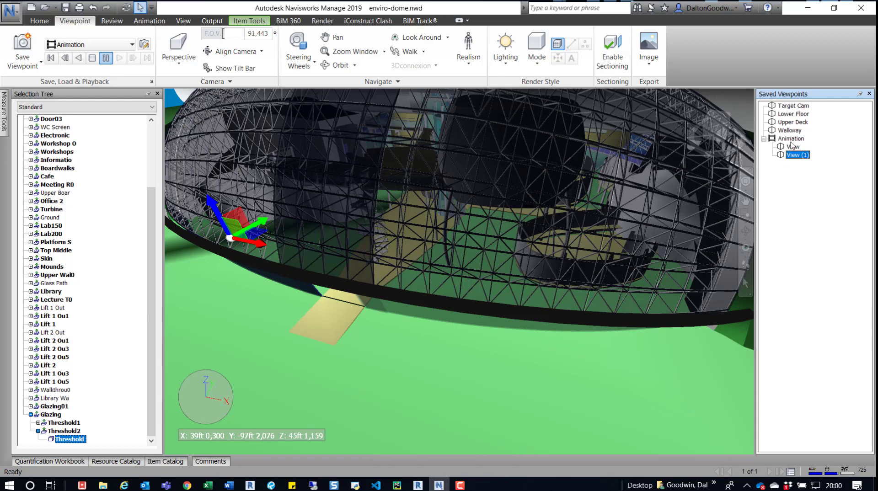
pyautogui.click(793, 147)
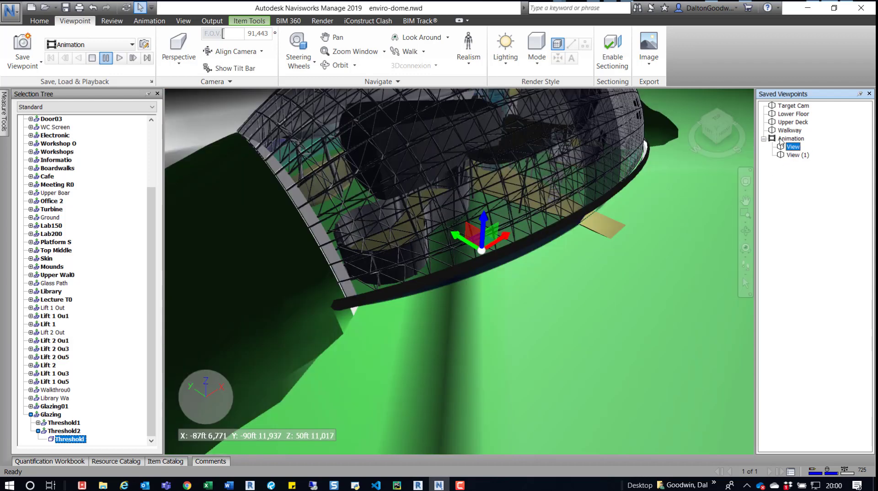
pyautogui.click(782, 140)
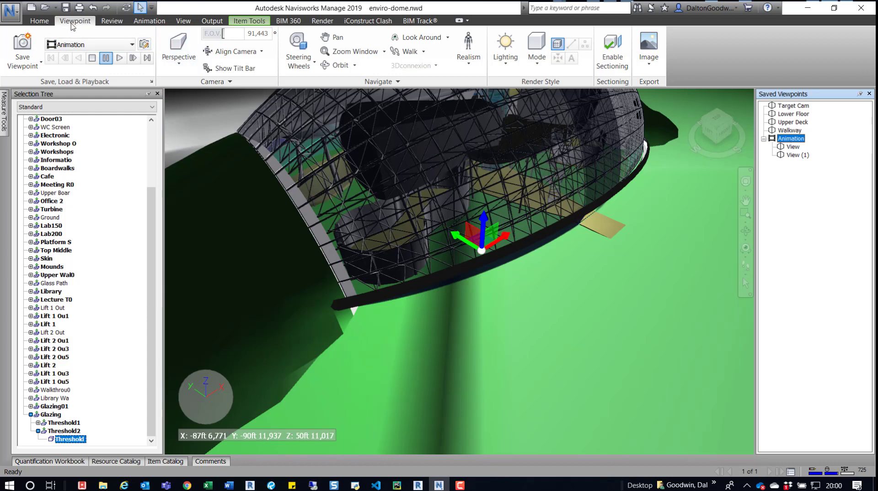
pyautogui.click(121, 58)
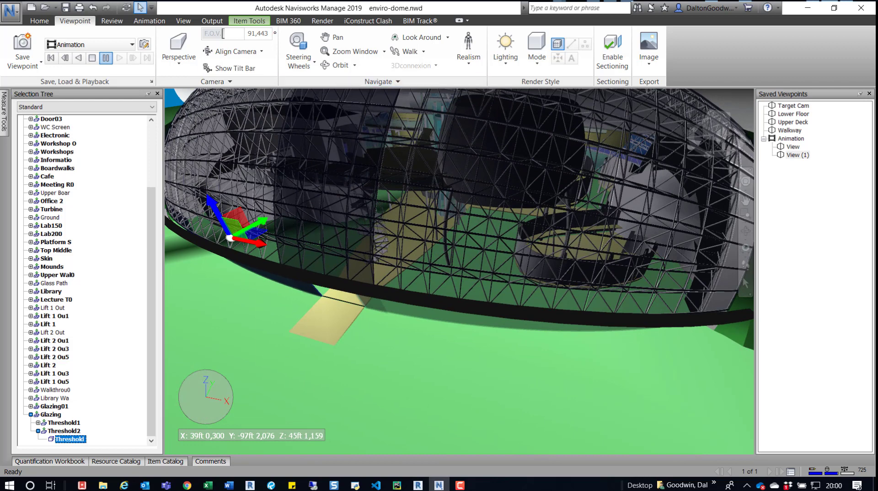
pyautogui.moveTo(869, 42); pyautogui.dragTo(370, 106)
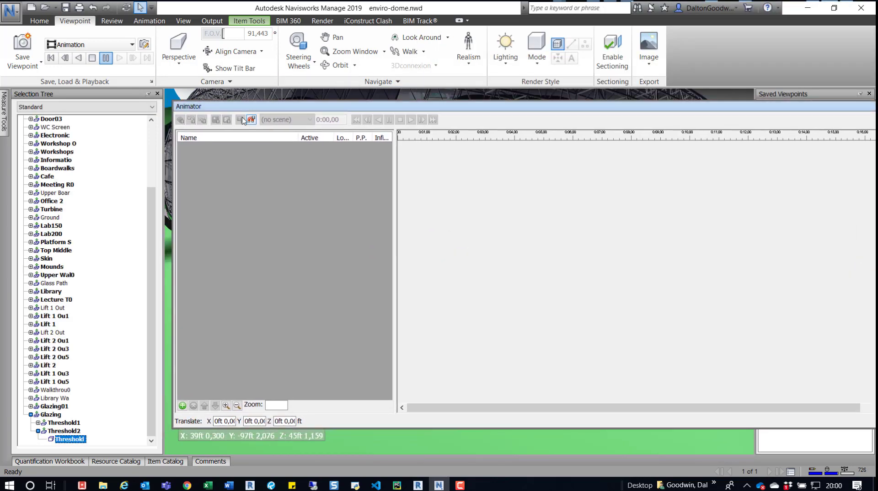
# Step: Add a new scene, Scene 1, in the Animator
pyautogui.rightClick(264, 191)
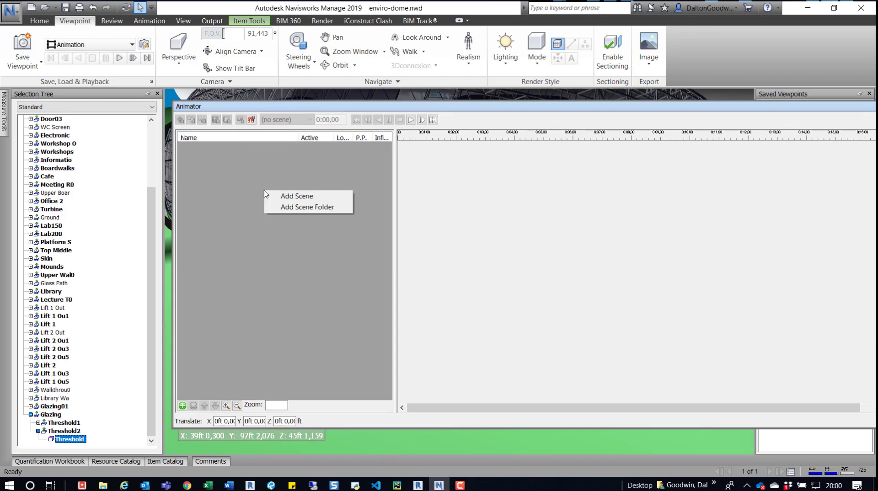
pyautogui.click(305, 196)
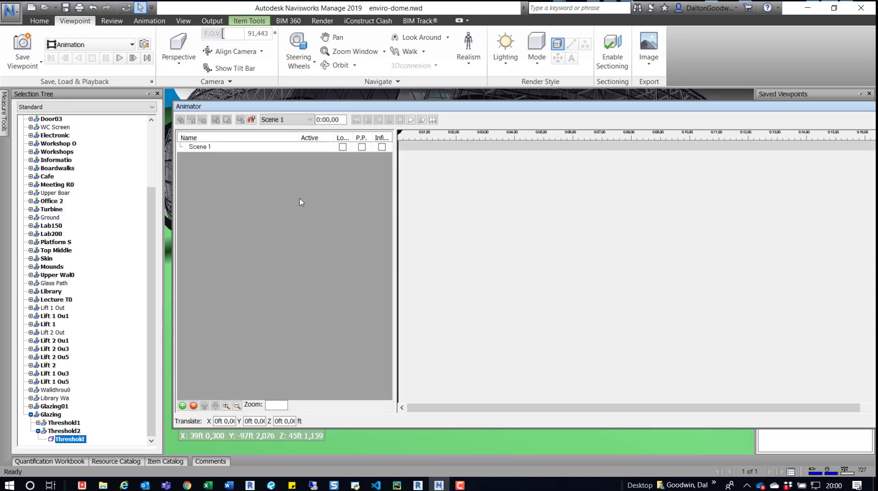
pyautogui.click(211, 150)
# Step: Add a camera to Scene 1 from the current viewpoint animation and undock the Animator panel
pyautogui.rightClick(211, 151)
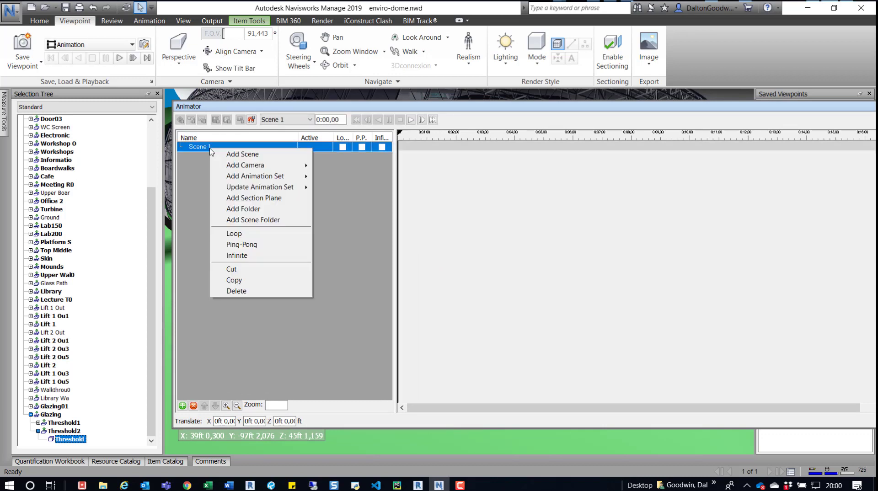
pyautogui.moveTo(249, 165)
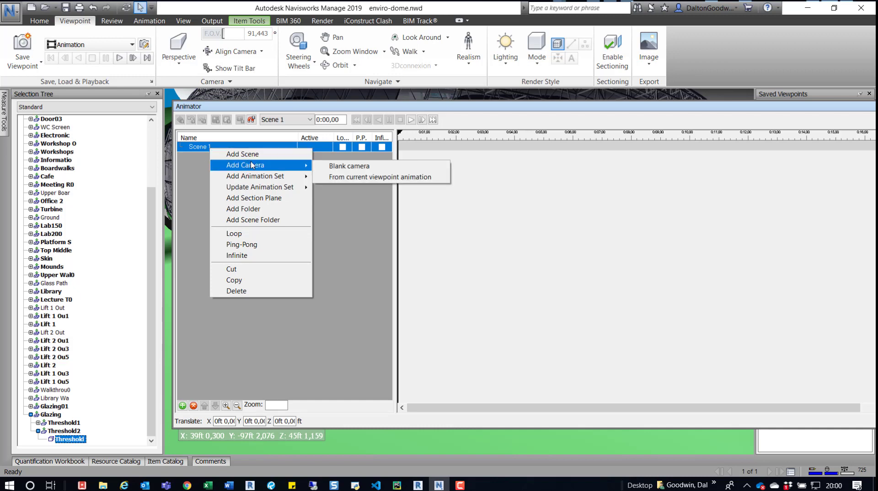
pyautogui.click(345, 177)
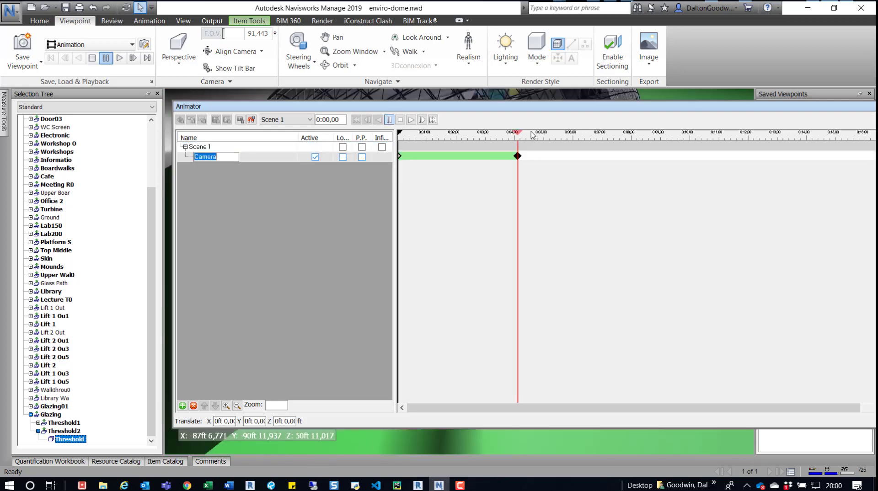
pyautogui.moveTo(460, 109); pyautogui.dragTo(719, 0)
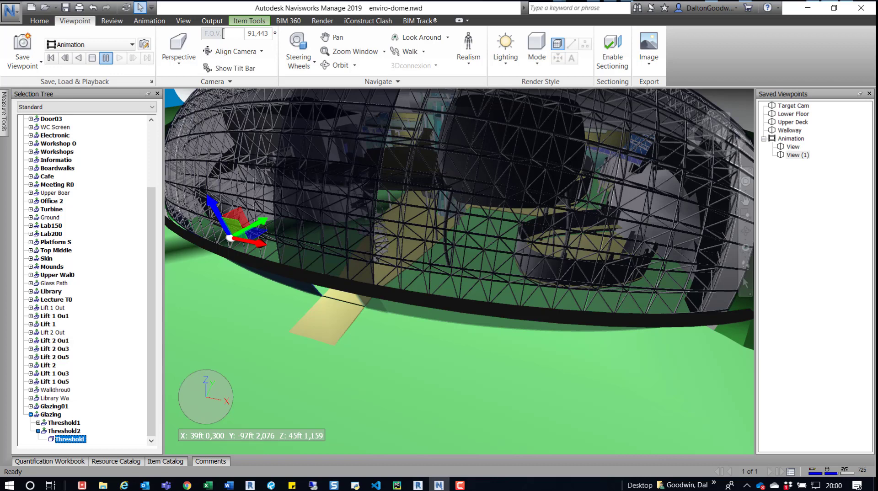
# Step: Drag the floating Animator down-left, then pull the TimeLiner window to the screen's middle
pyautogui.moveTo(556, 72); pyautogui.dragTo(258, 208)
pyautogui.moveTo(193, 210); pyautogui.dragTo(459, 271)
pyautogui.moveTo(408, 1); pyautogui.dragTo(410, 68)
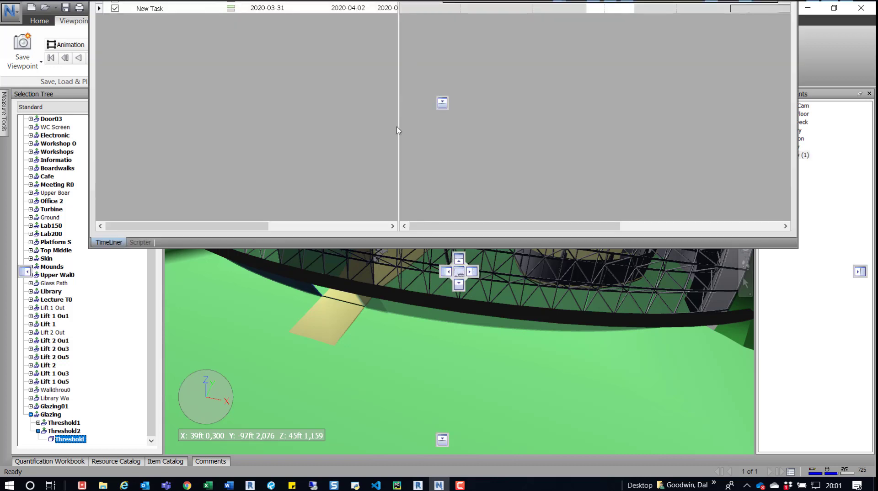
pyautogui.moveTo(396, 131); pyautogui.dragTo(500, 117)
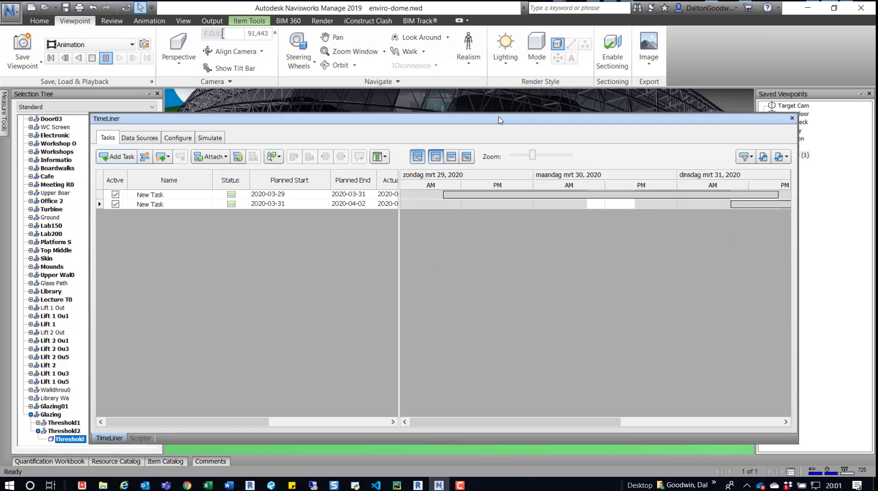
# Step: Delete both existing TimeLiner tasks
pyautogui.click(169, 205)
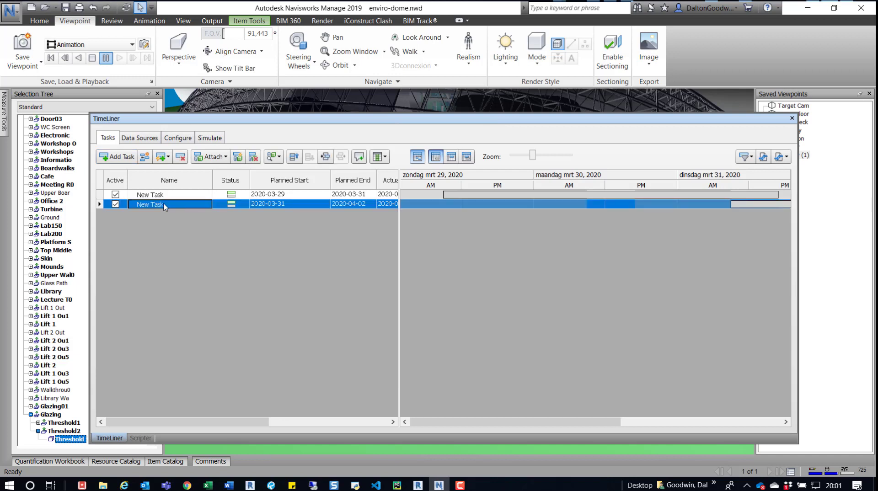
pyautogui.rightClick(165, 207)
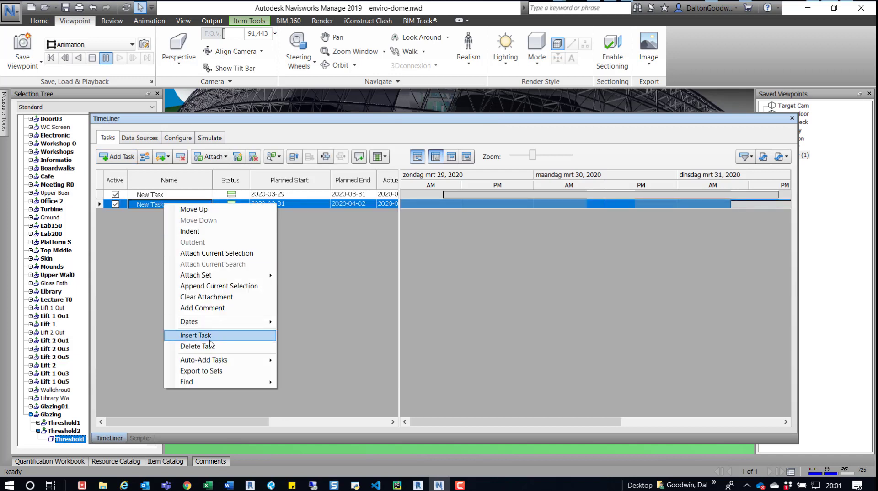
pyautogui.click(212, 346)
pyautogui.rightClick(153, 195)
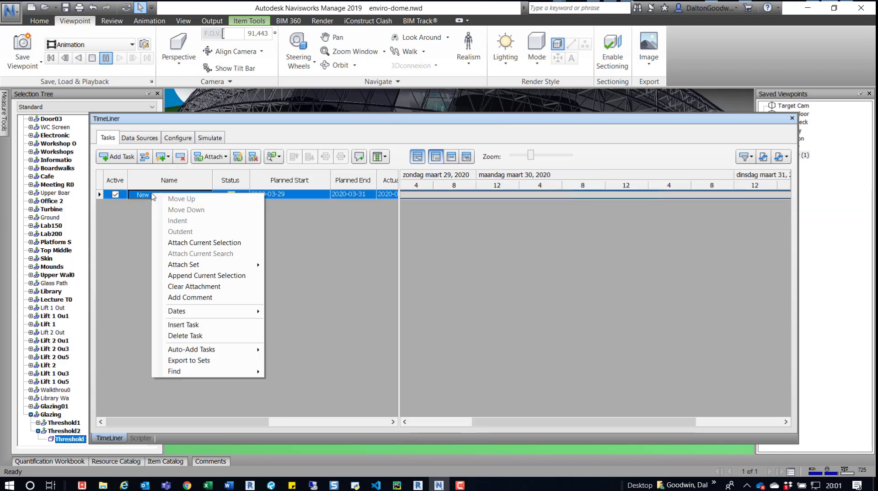
pyautogui.click(194, 336)
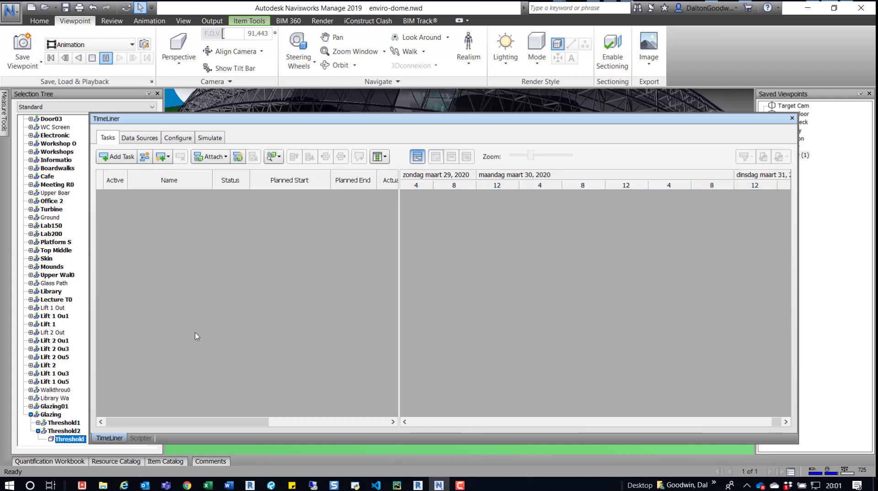
# Step: Add two New Task rows, widen the grid to show Actual dates and Task Type, and open Simulation Settings
pyautogui.click(128, 161)
pyautogui.click(127, 157)
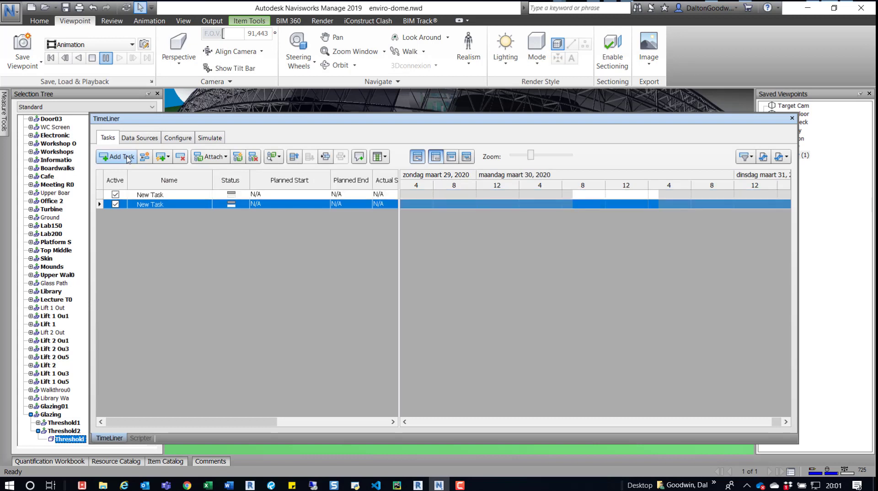
pyautogui.moveTo(399, 220); pyautogui.dragTo(504, 211)
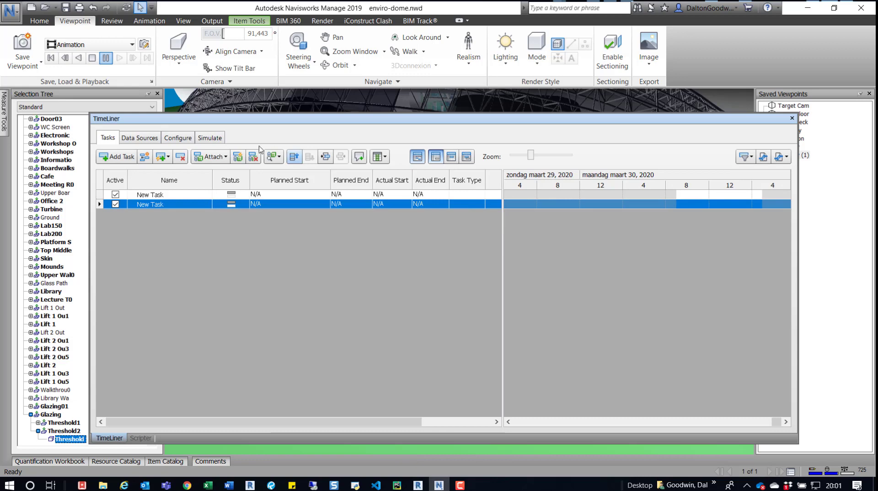
pyautogui.click(204, 139)
pyautogui.click(202, 175)
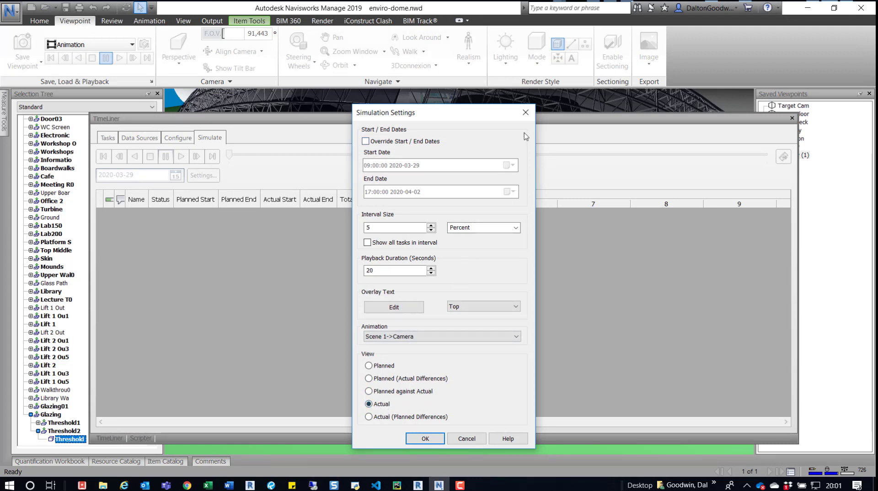
# Step: Back on the task list, give the first task Actual dates 2020-03-29 to 2020-03-31
pyautogui.click(525, 114)
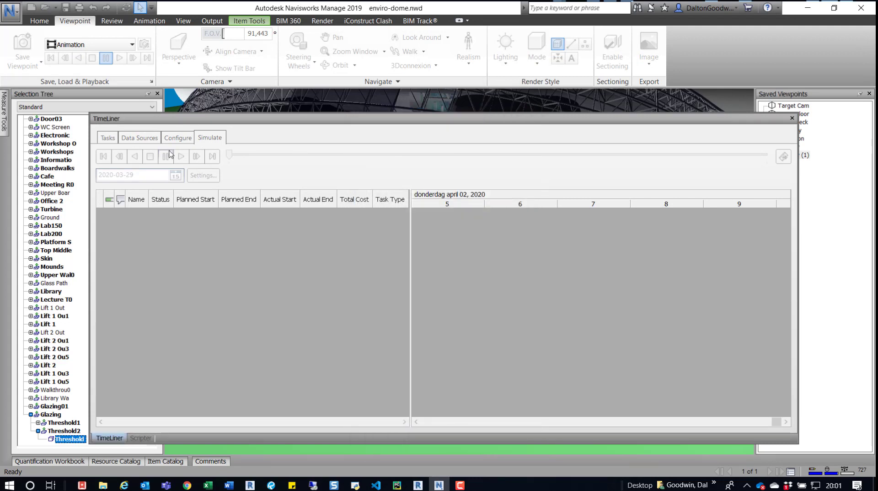
pyautogui.click(108, 138)
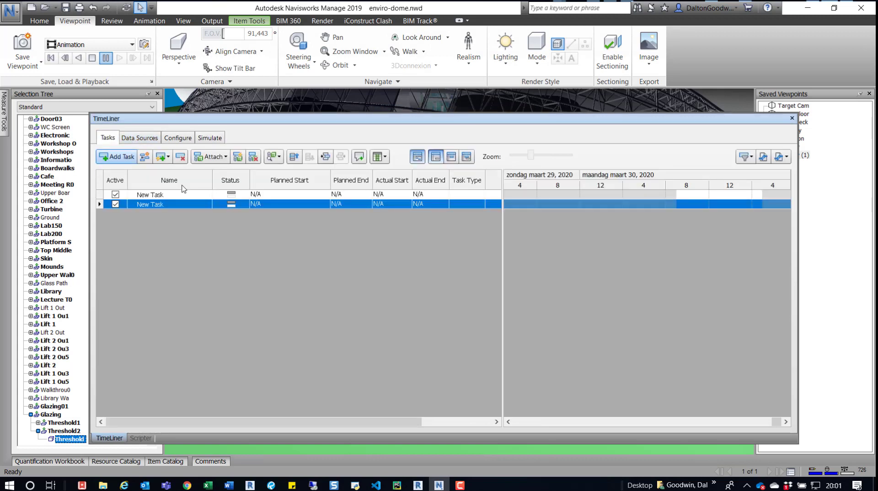
pyautogui.click(399, 198)
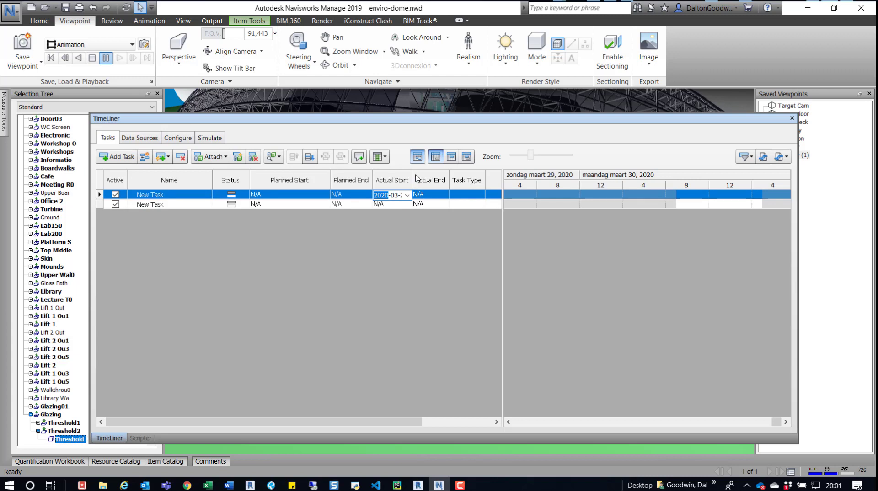
pyautogui.moveTo(413, 173); pyautogui.dragTo(432, 173)
pyautogui.click(447, 196)
pyautogui.click(473, 196)
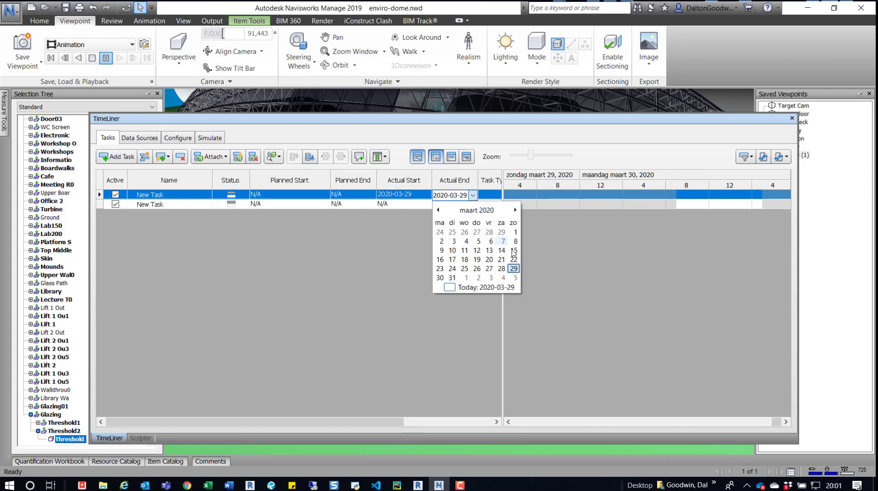
pyautogui.click(452, 277)
# Step: Set the second task's Actual Start to 2020-03-31 and Actual End to 2020-04-02
pyautogui.click(390, 204)
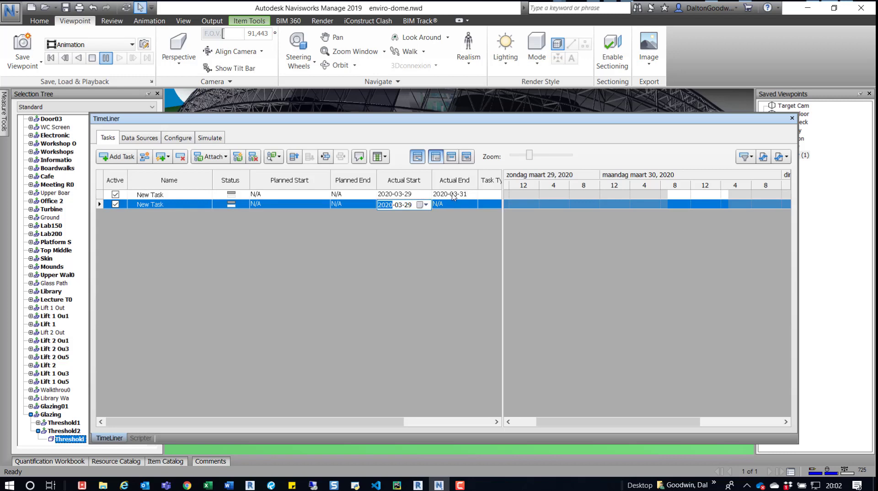
pyautogui.click(426, 205)
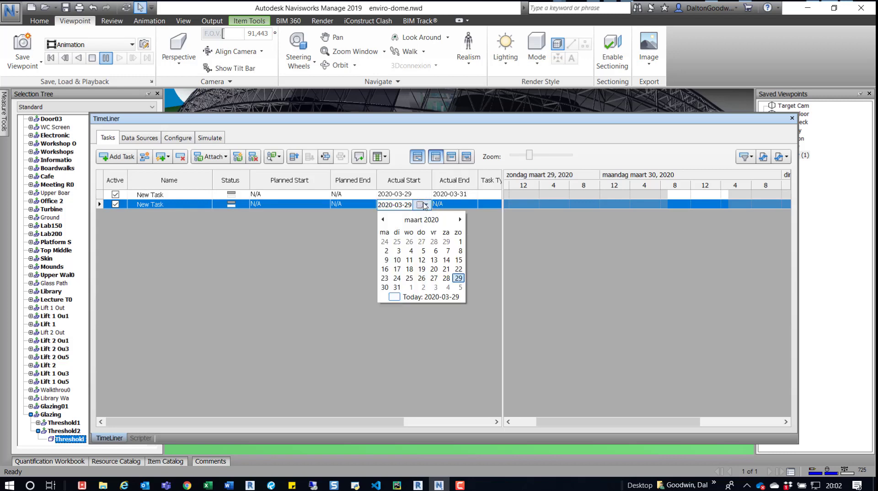
pyautogui.click(396, 289)
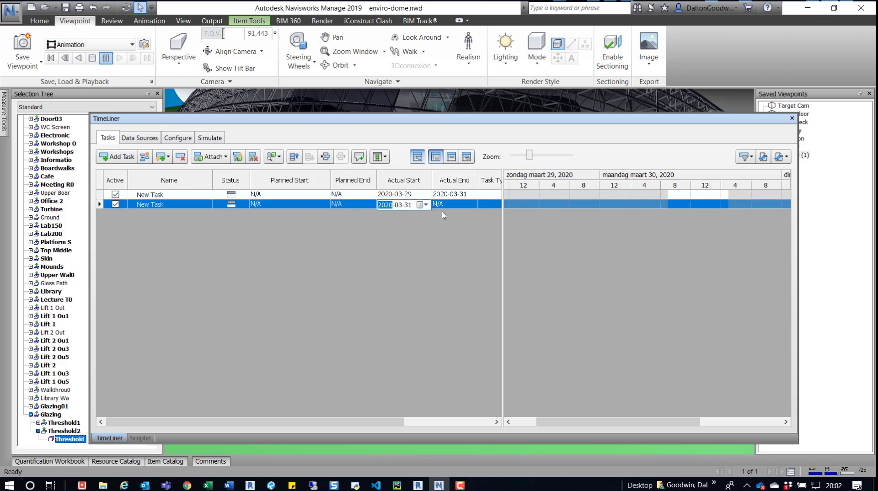
pyautogui.click(469, 206)
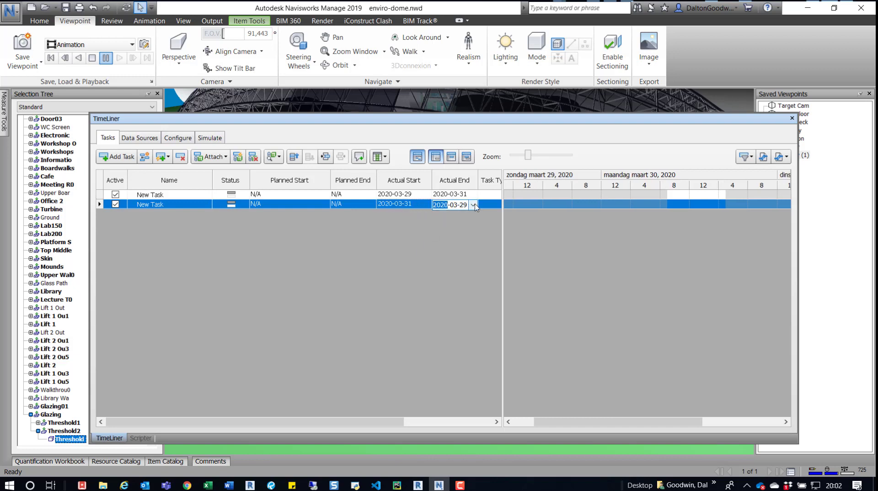
pyautogui.click(474, 205)
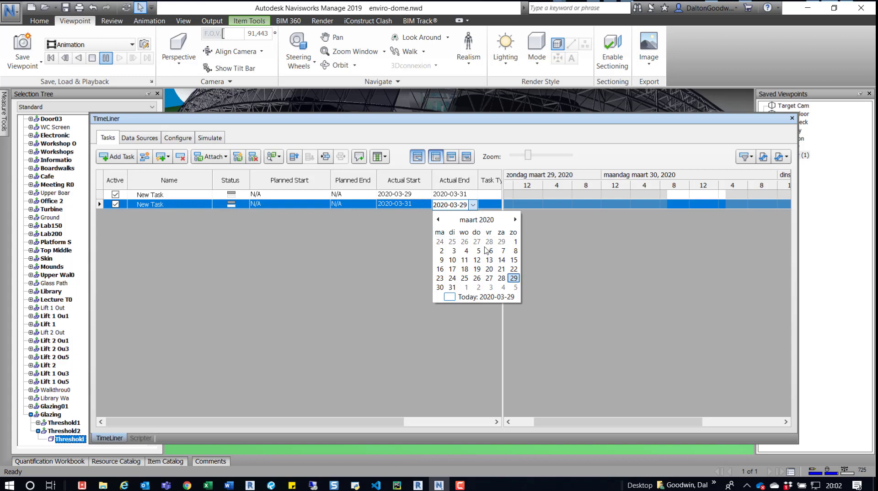
pyautogui.click(478, 288)
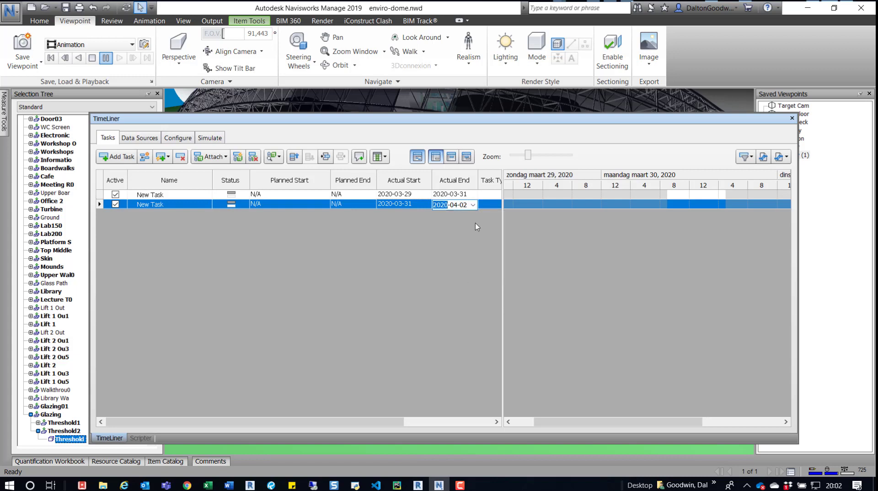
pyautogui.click(432, 287)
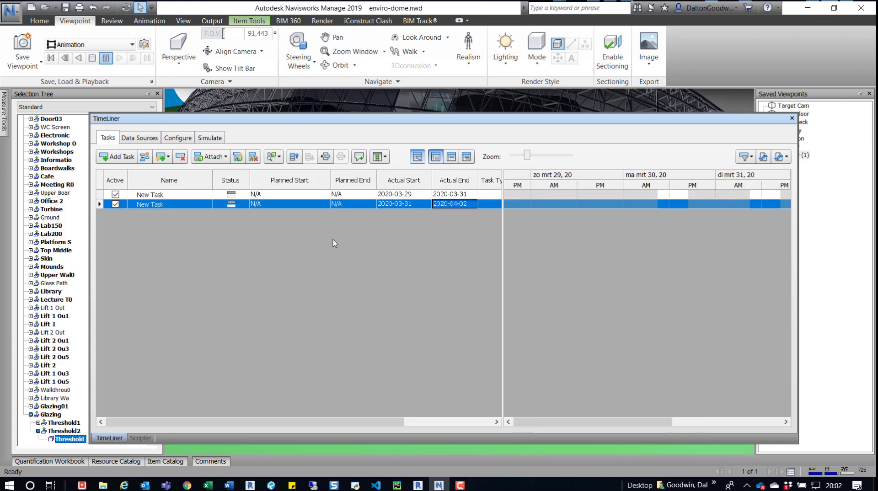
# Step: Set the first task's Task Type to Construct
pyautogui.moveTo(309, 424); pyautogui.dragTo(389, 428)
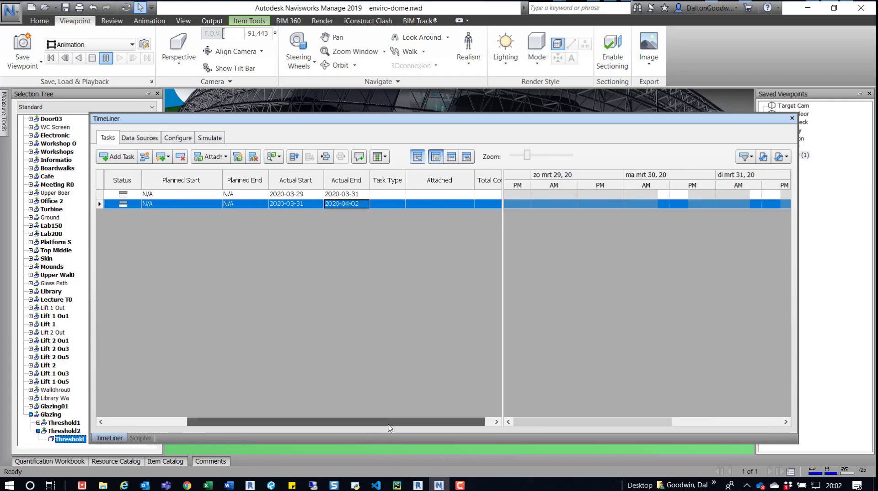
pyautogui.click(398, 196)
pyautogui.click(402, 196)
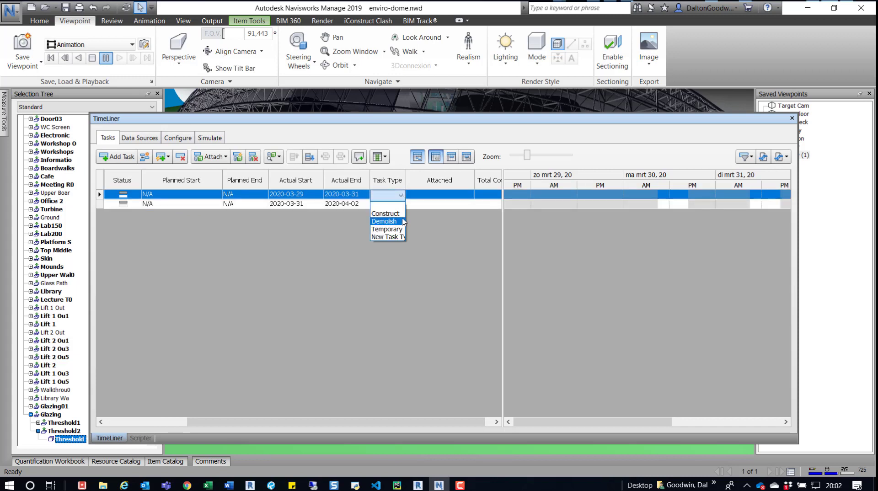
pyautogui.click(398, 205)
# Step: Set the second task's Task Type to Construct and move the TimeLiner panel aside
pyautogui.click(393, 204)
pyautogui.click(401, 205)
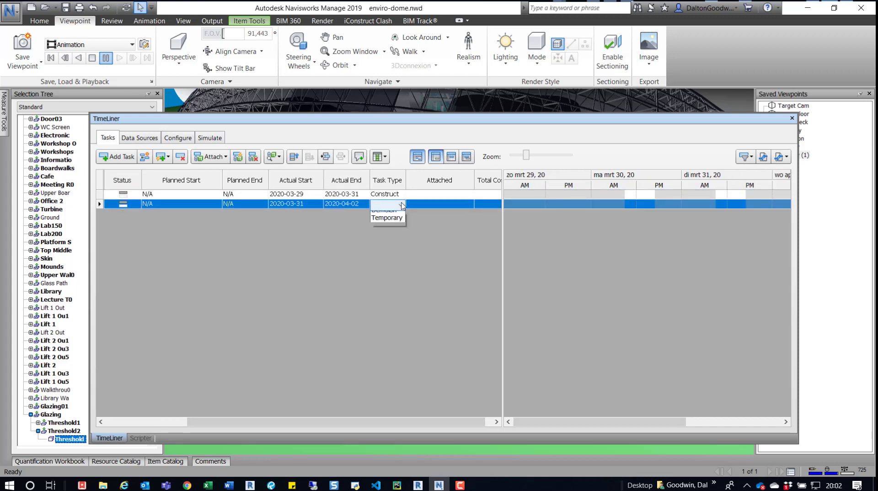
pyautogui.click(392, 224)
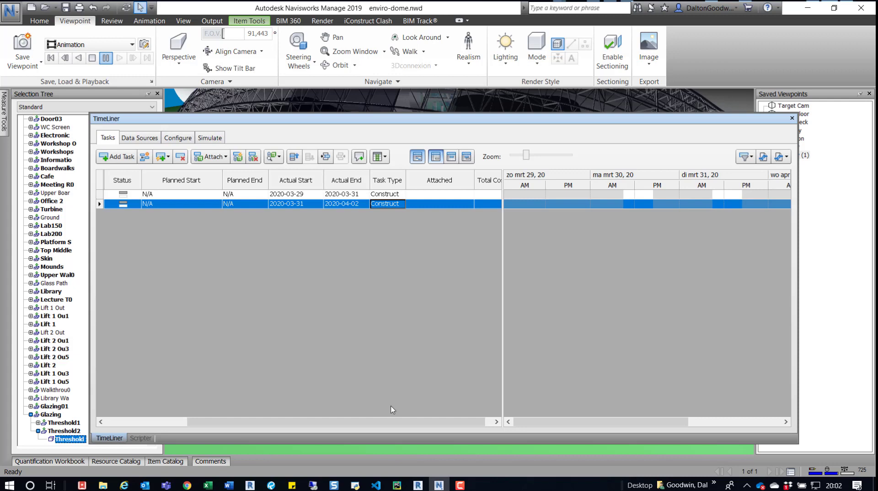
pyautogui.moveTo(393, 422); pyautogui.dragTo(399, 422)
pyautogui.click(382, 205)
pyautogui.click(392, 205)
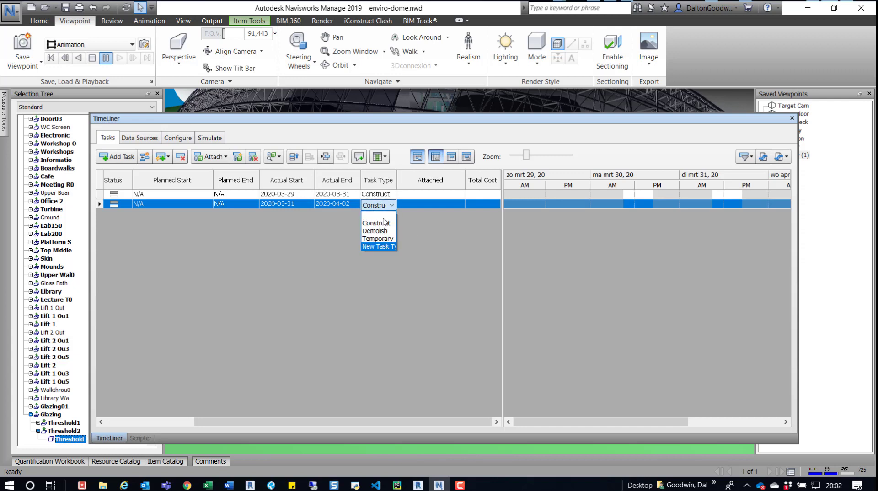
pyautogui.click(433, 235)
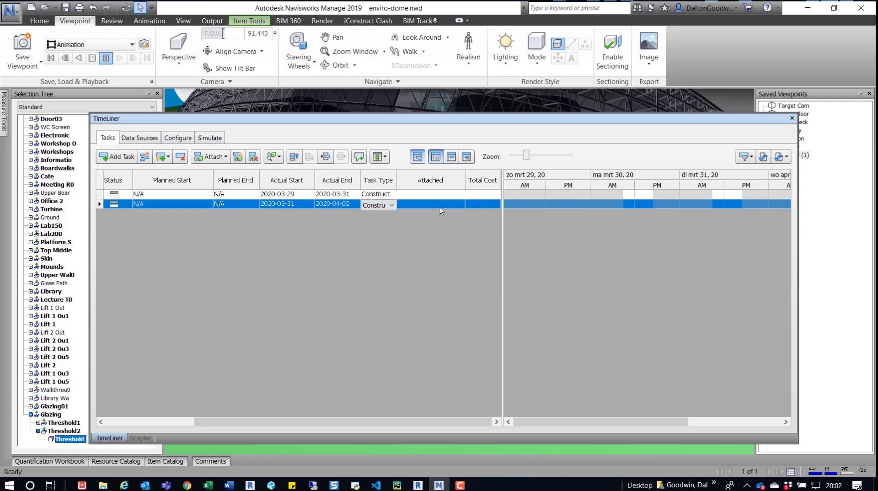
pyautogui.click(447, 194)
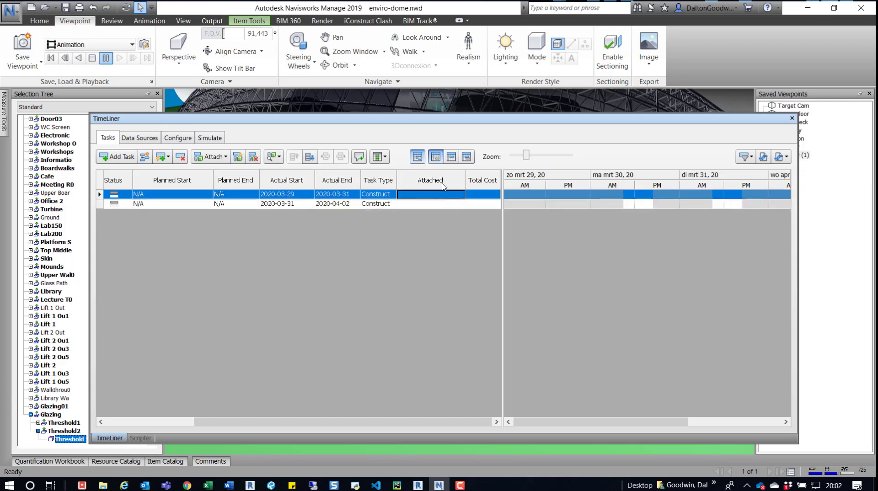
pyautogui.moveTo(432, 119); pyautogui.dragTo(805, 2)
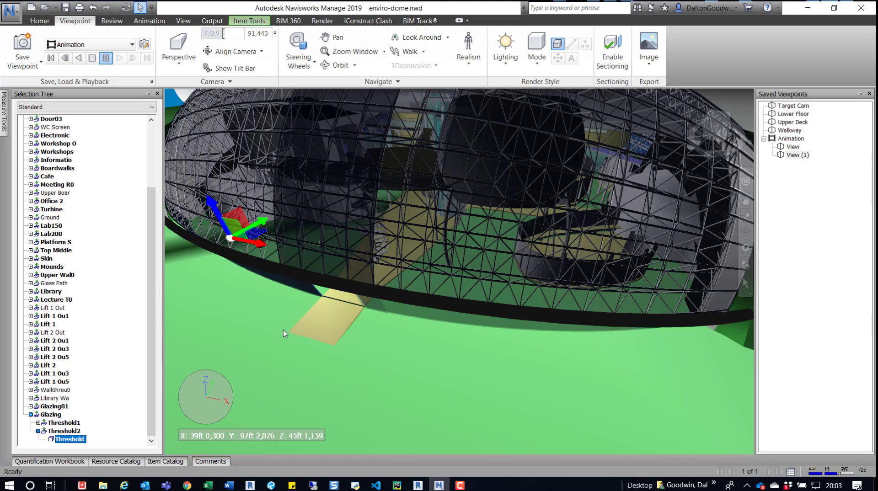
# Step: Clear the selection, pick a glazing threshold under the dome, and dock the TimeLiner below the view
pyautogui.press('Escape')
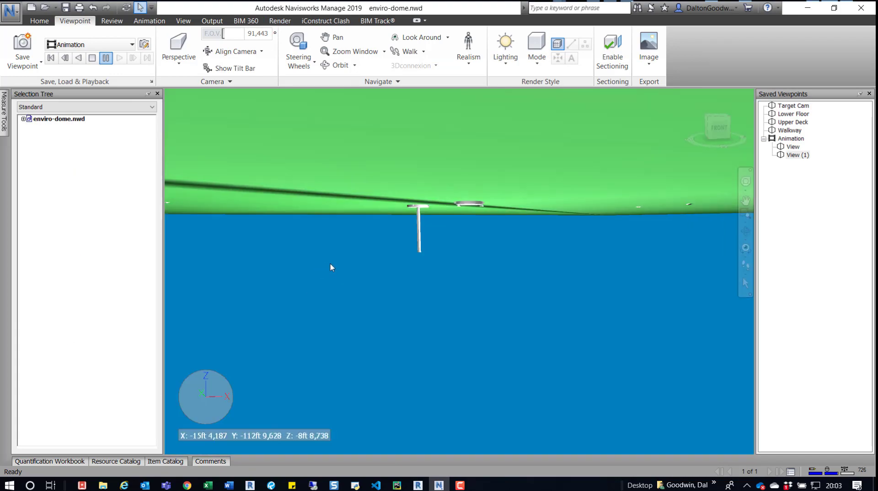
pyautogui.click(322, 213)
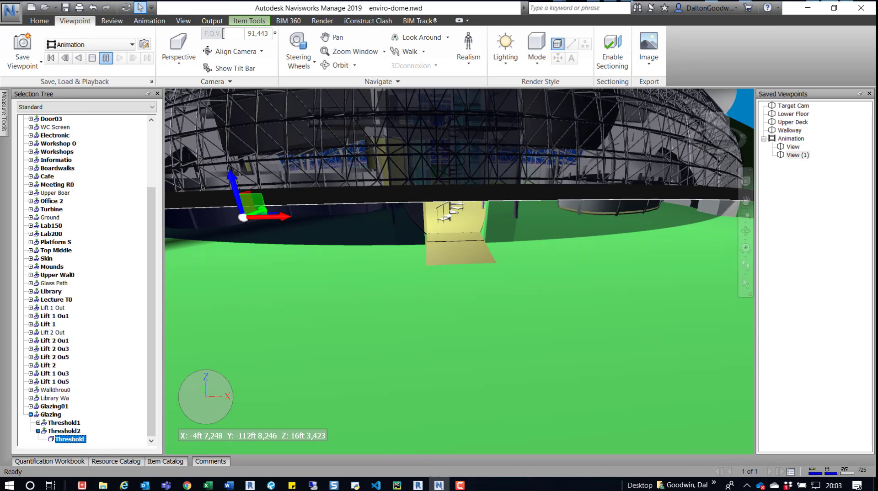
pyautogui.moveTo(677, 3); pyautogui.dragTo(425, 255)
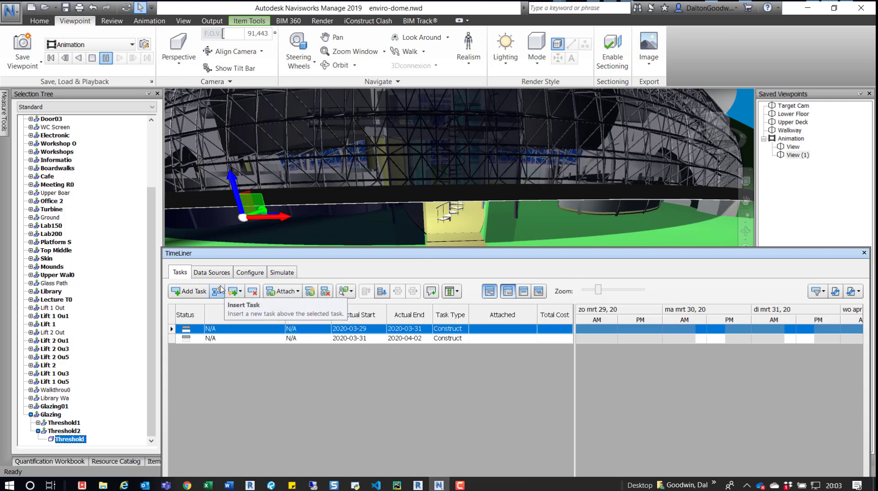
# Step: Attach the selected glazing threshold to task 1 and the other threshold to task 2
pyautogui.click(289, 293)
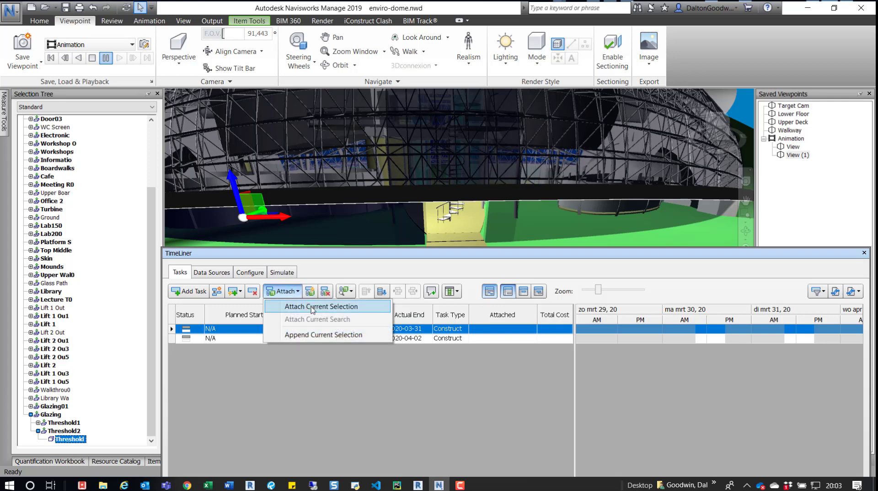
pyautogui.click(313, 307)
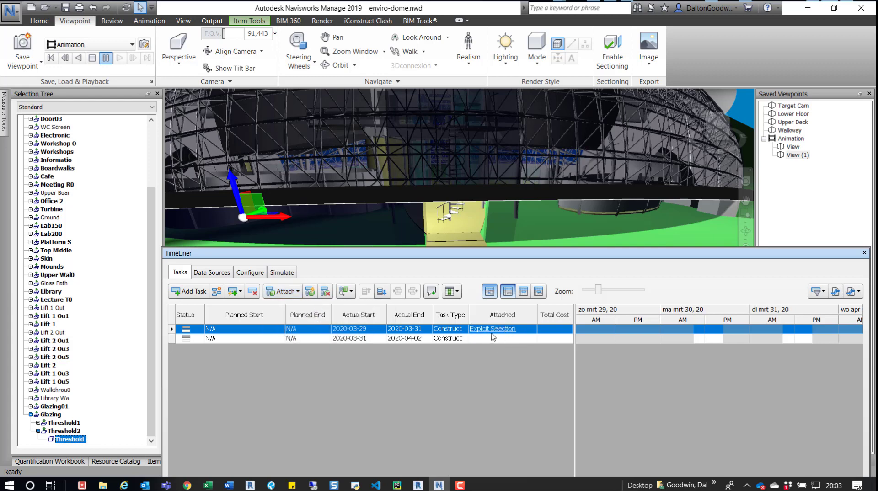
pyautogui.click(559, 216)
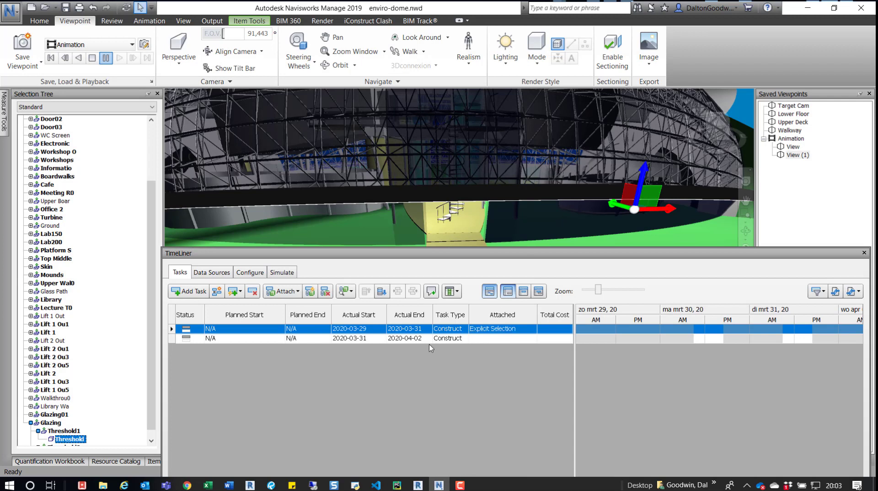
pyautogui.click(215, 338)
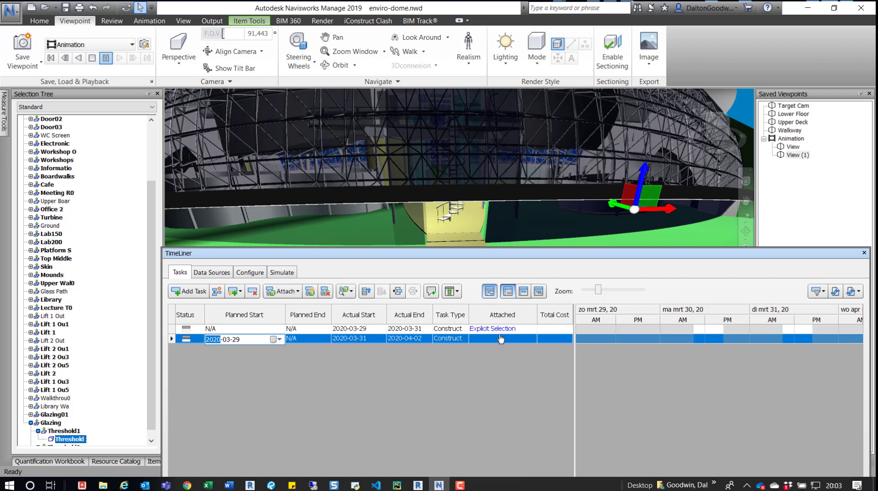
pyautogui.click(282, 291)
pyautogui.click(295, 308)
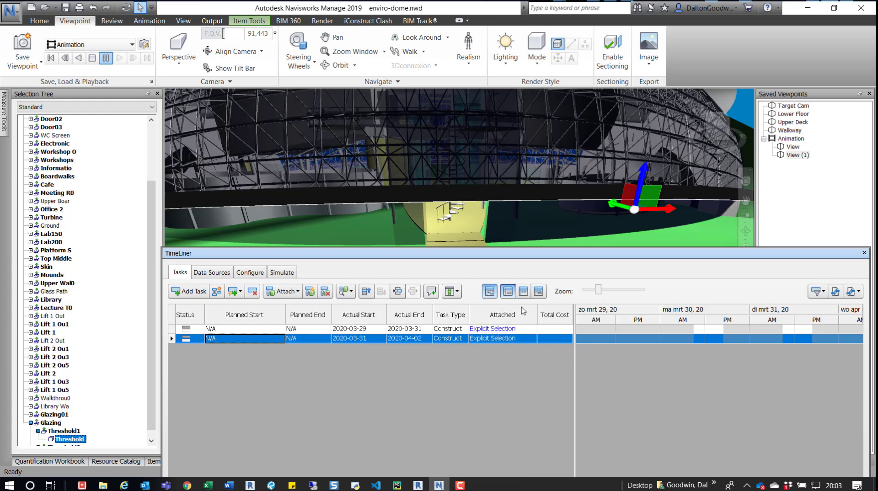
pyautogui.click(282, 273)
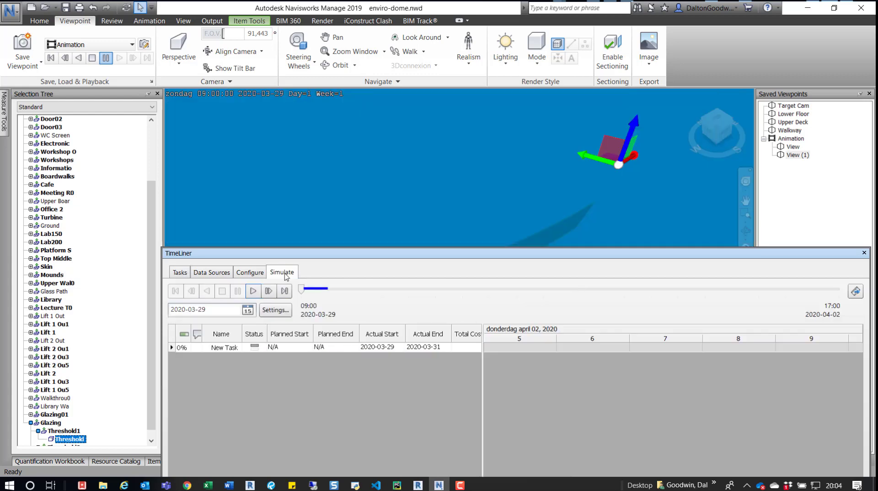
# Step: Start and then pause the construction simulation playback
pyautogui.scroll(-4, 458, 146)
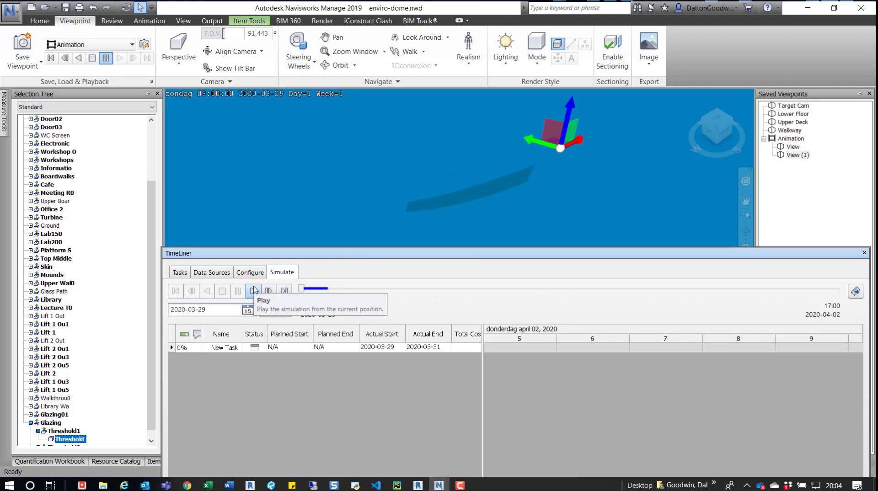
pyautogui.click(253, 291)
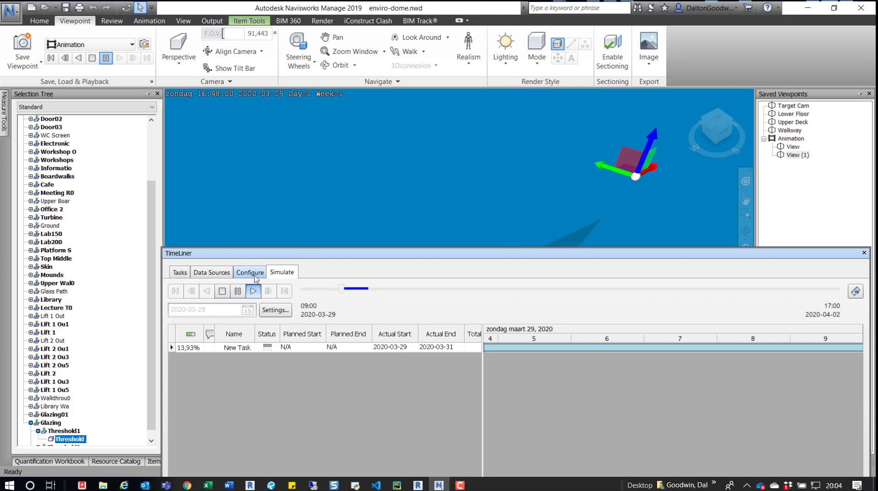
pyautogui.click(239, 291)
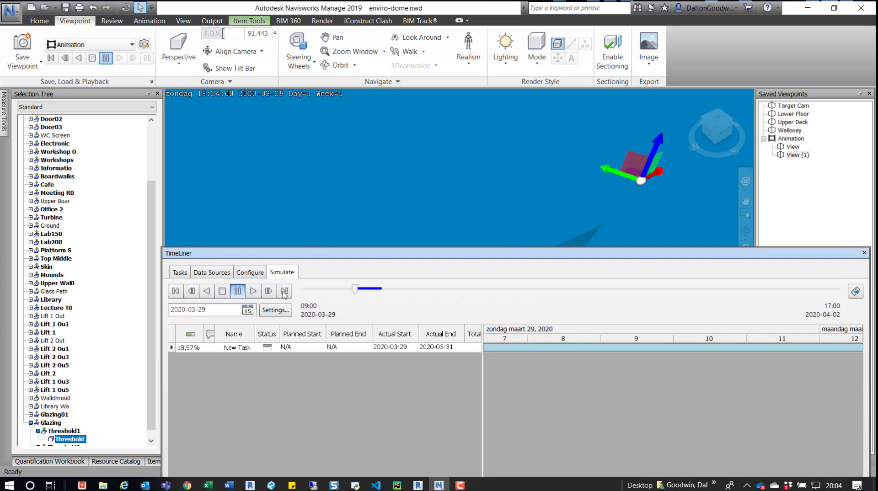
# Step: Set the simulation's linked Animation to No Link and play the sequence through to 2020-04-02
pyautogui.click(274, 310)
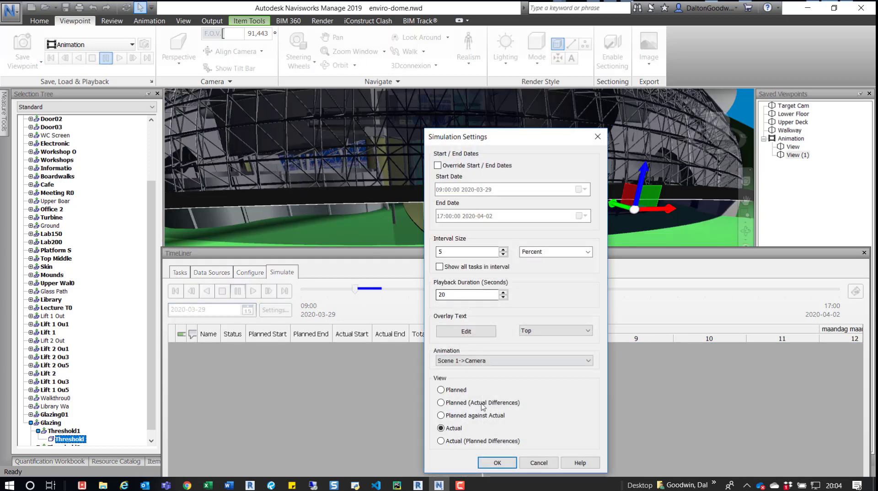
pyautogui.click(489, 362)
pyautogui.click(485, 370)
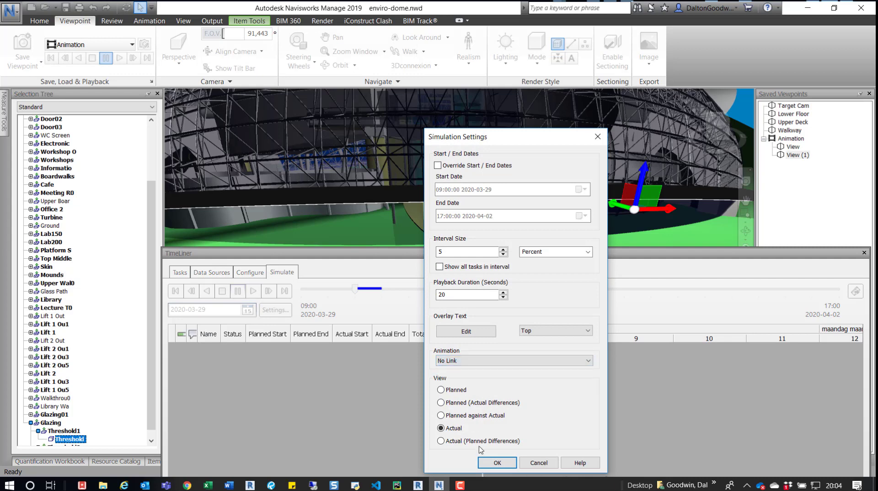
pyautogui.click(498, 463)
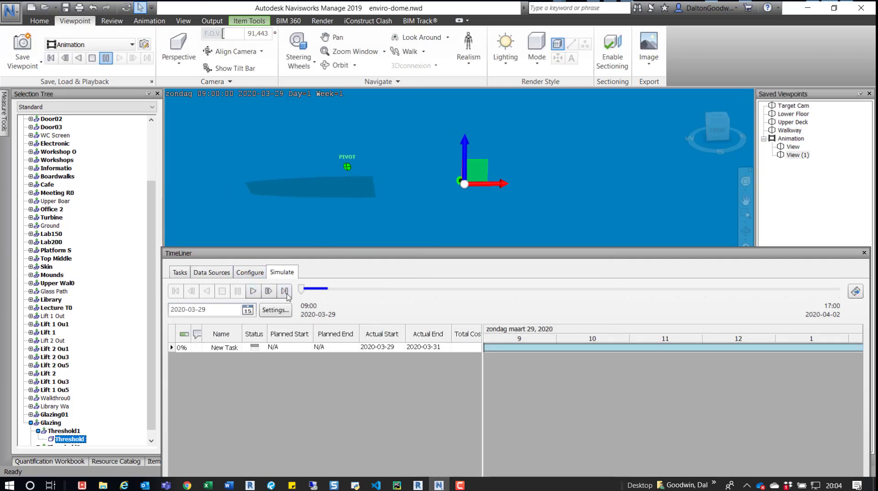
pyautogui.click(252, 292)
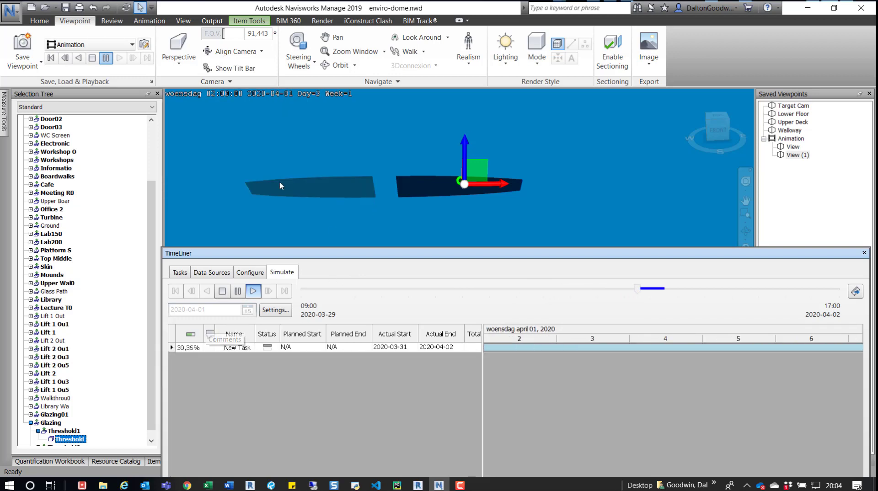
pyautogui.click(329, 128)
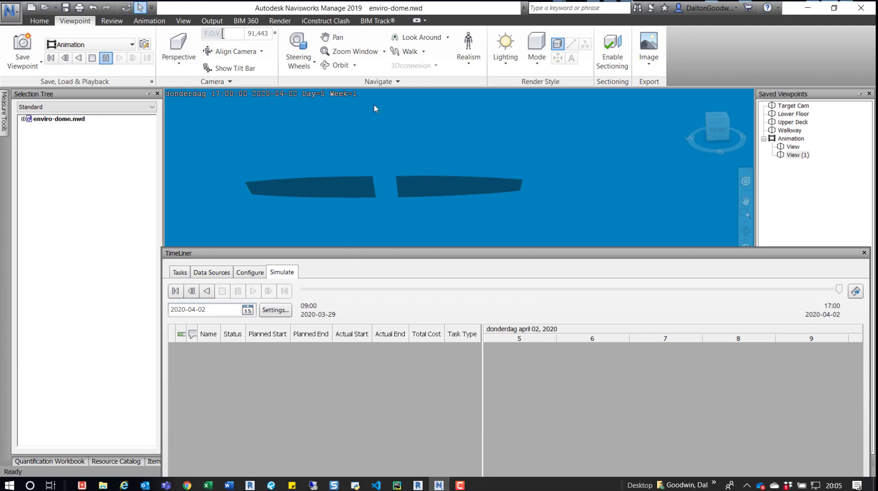
# Step: Set the simulation's linked Animation to Scene 1->Camera and drag the TimeLiner off the viewport
pyautogui.click(275, 310)
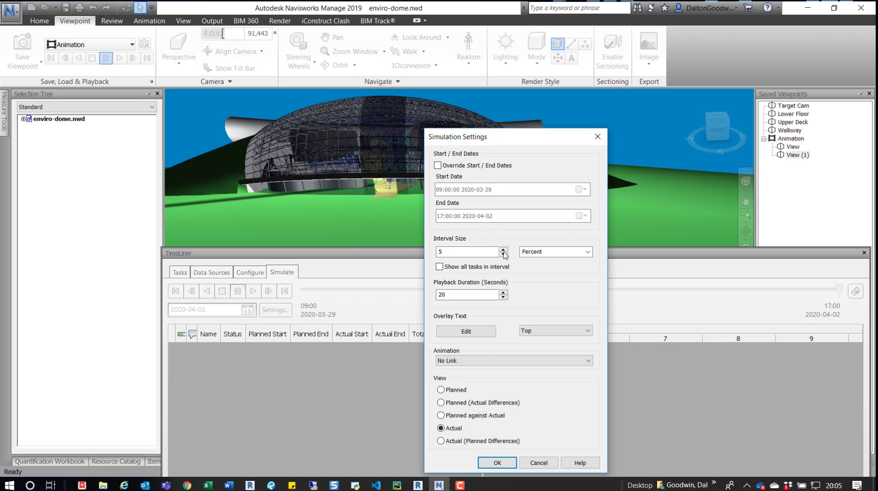
pyautogui.moveTo(462, 137); pyautogui.dragTo(441, 100)
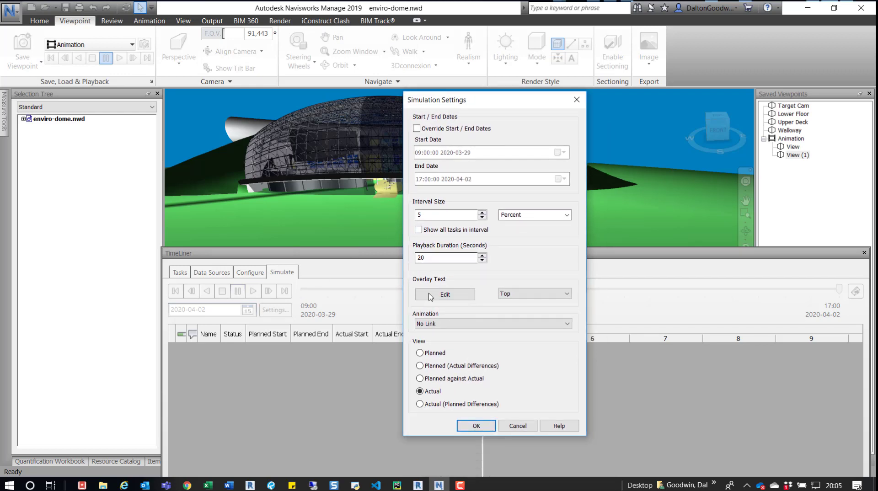
pyautogui.click(433, 324)
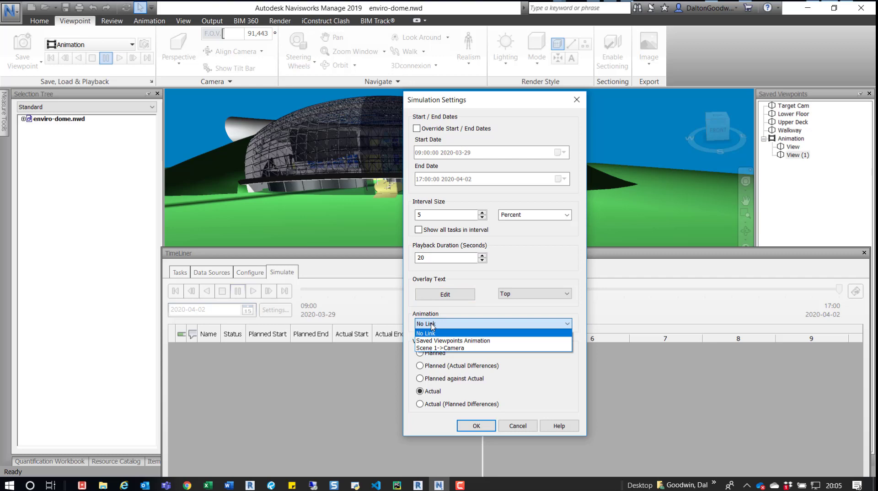
pyautogui.click(430, 348)
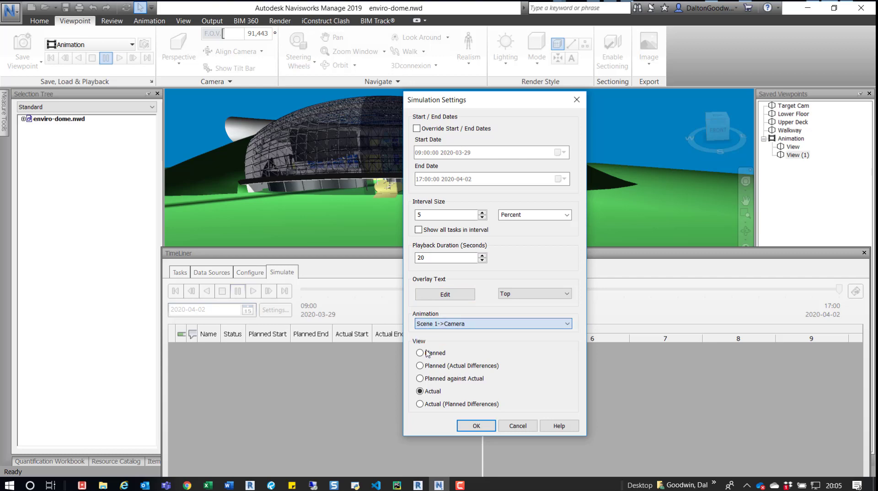
pyautogui.click(476, 426)
pyautogui.moveTo(361, 254); pyautogui.dragTo(640, 0)
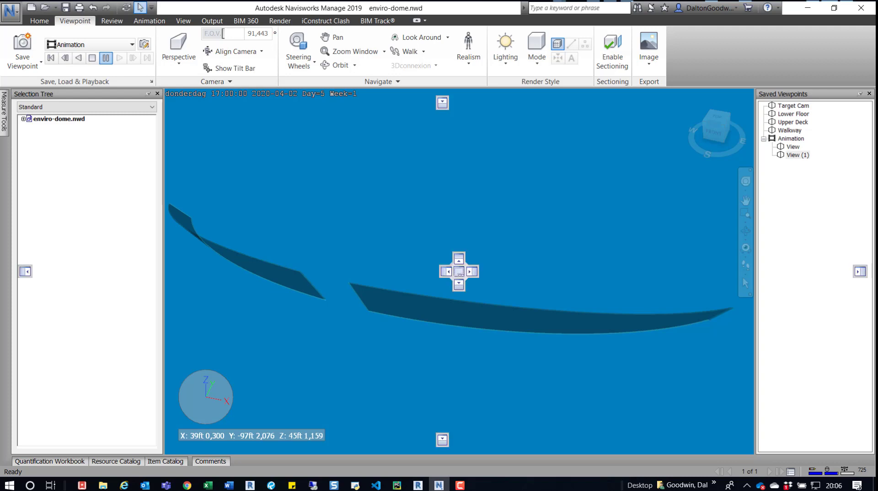
# Step: Drag the floating TimeLiner window back over the middle of the dome view
pyautogui.moveTo(877, 0); pyautogui.dragTo(625, 81)
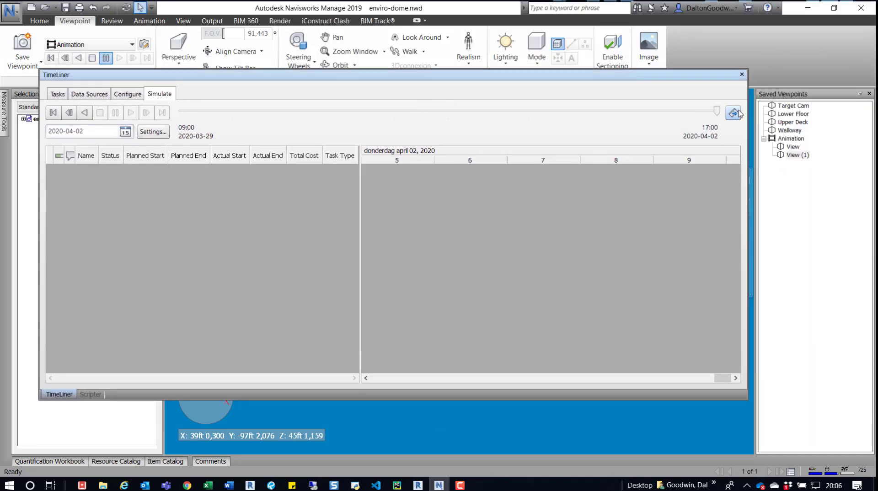